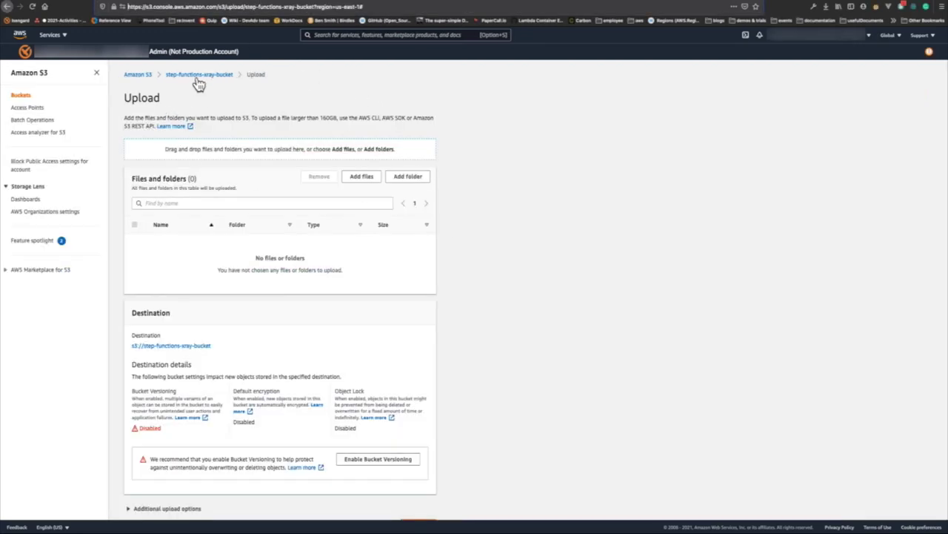
Add all files from the Desktop's example-images folder to an upload for the step-functions-xray-bucket S3 bucket
left_click(197, 77)
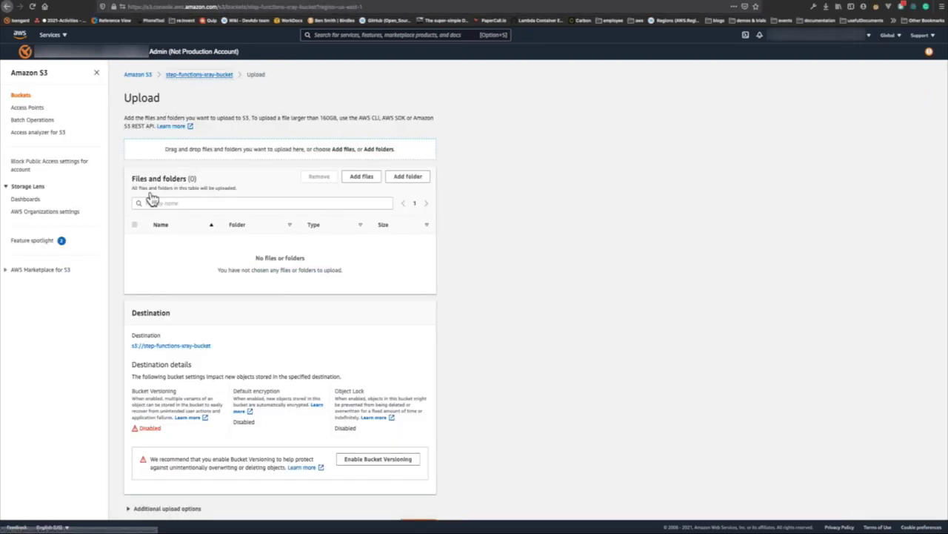
left_click(11, 522)
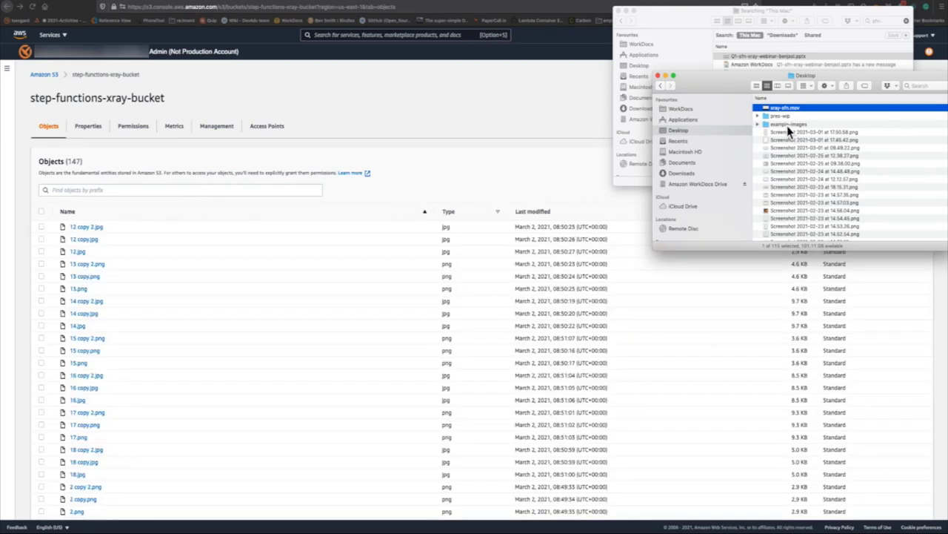
left_click(787, 124)
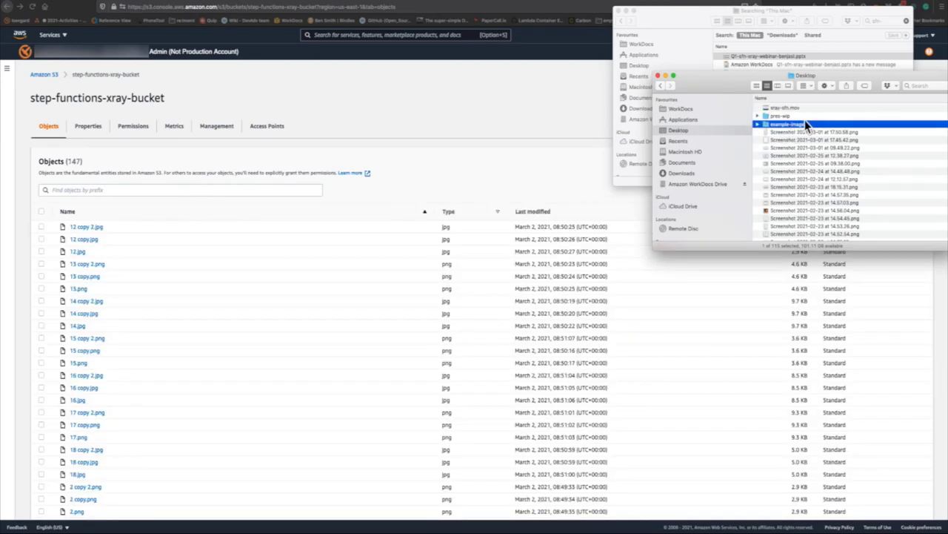
double_click(808, 124)
scroll(787, 118, "down", 10)
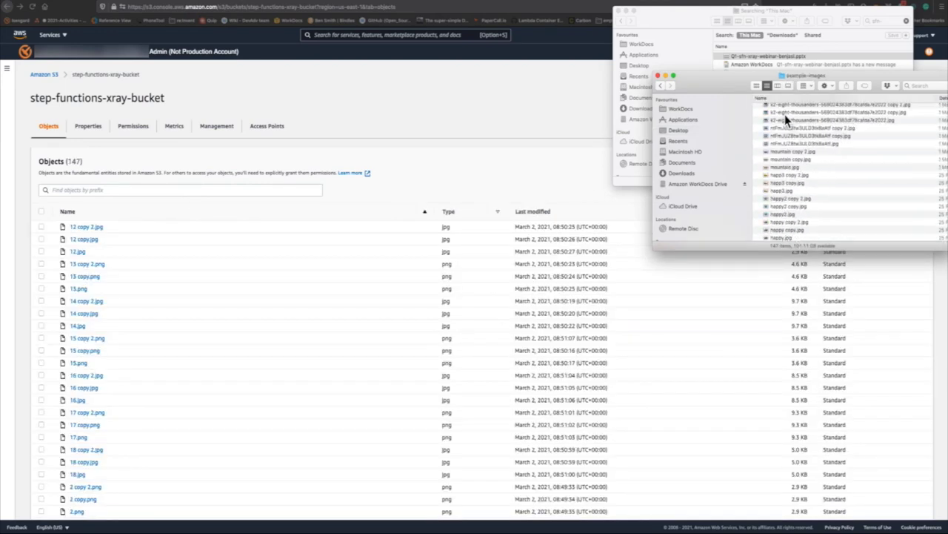
scroll(799, 163, "down", 10)
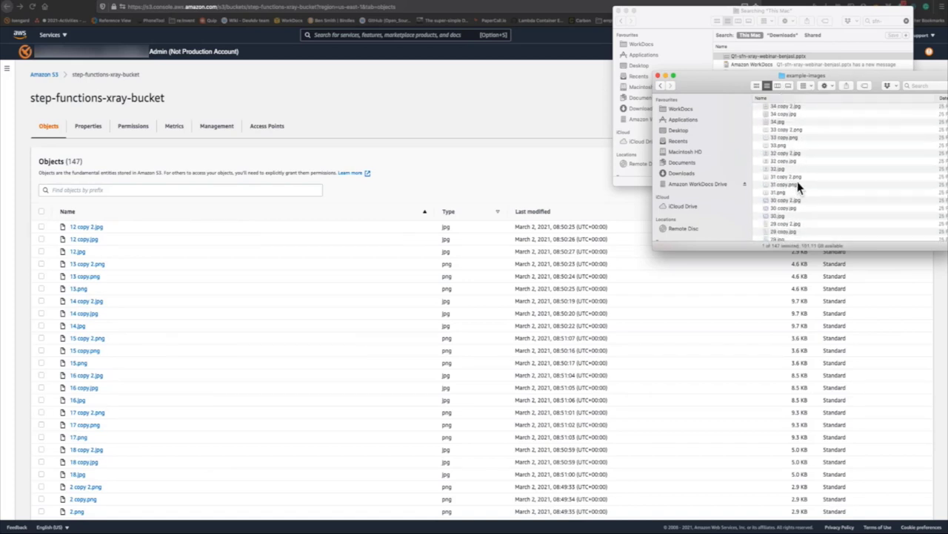
scroll(796, 215, "down", 2)
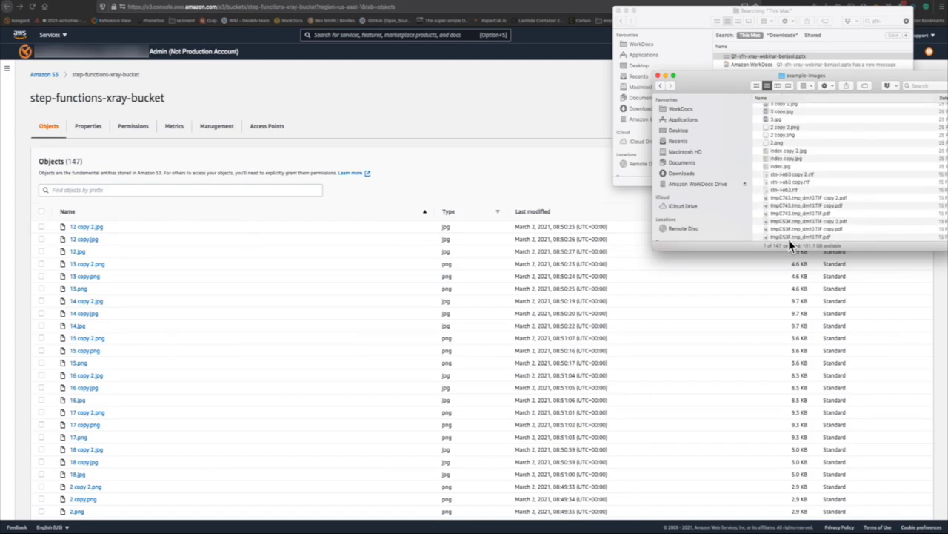
key("super+a")
left_click_drag(791, 162, 260, 326)
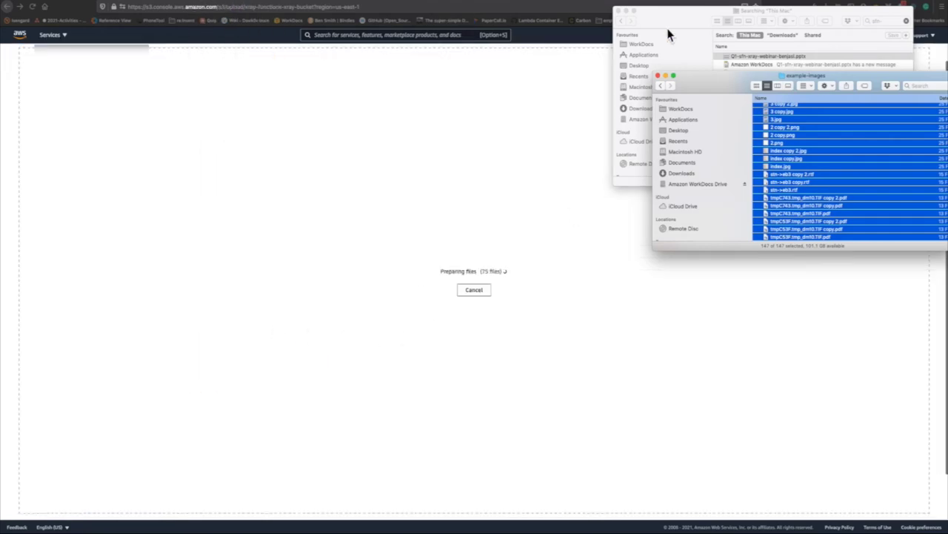
Close the spare file search window and start uploading the added files to the bucket
left_click(629, 13)
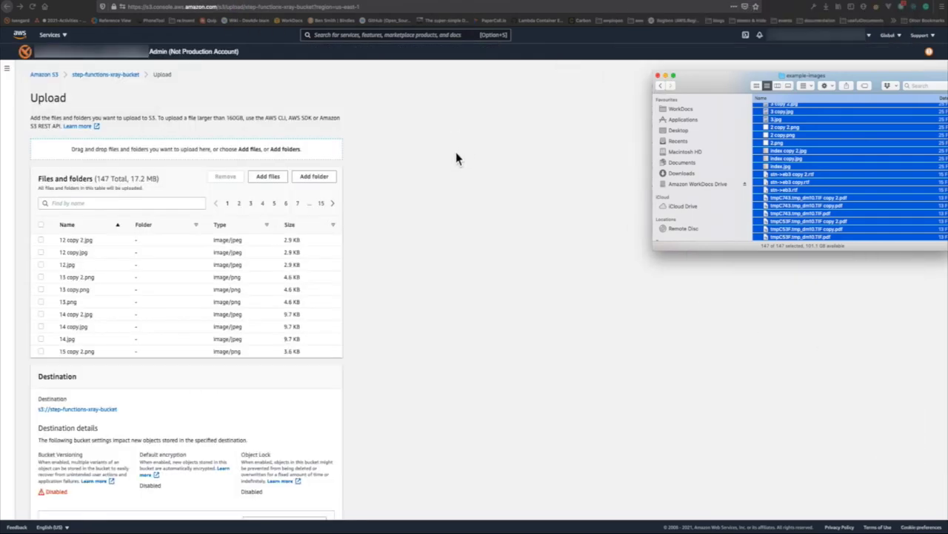
scroll(456, 153, "down", 5)
left_click(331, 511)
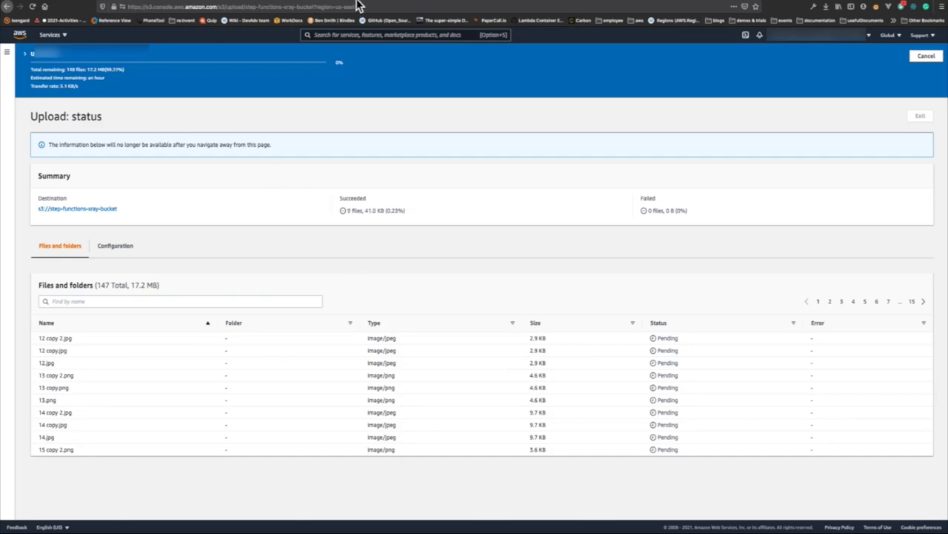
Switch to the MyXRayStateMachine state machine, refresh its executions list, and open the second most recent execution
key("ctrl+Tab")
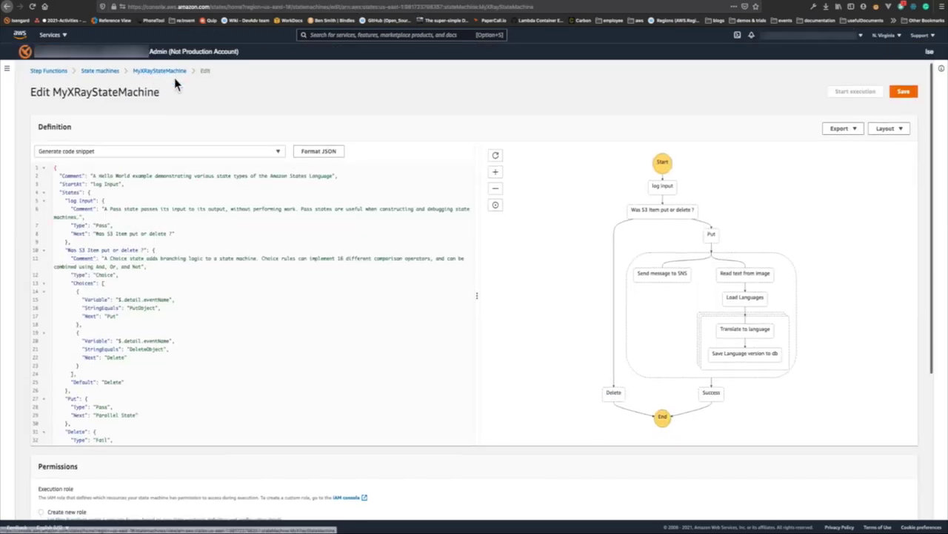
left_click(175, 71)
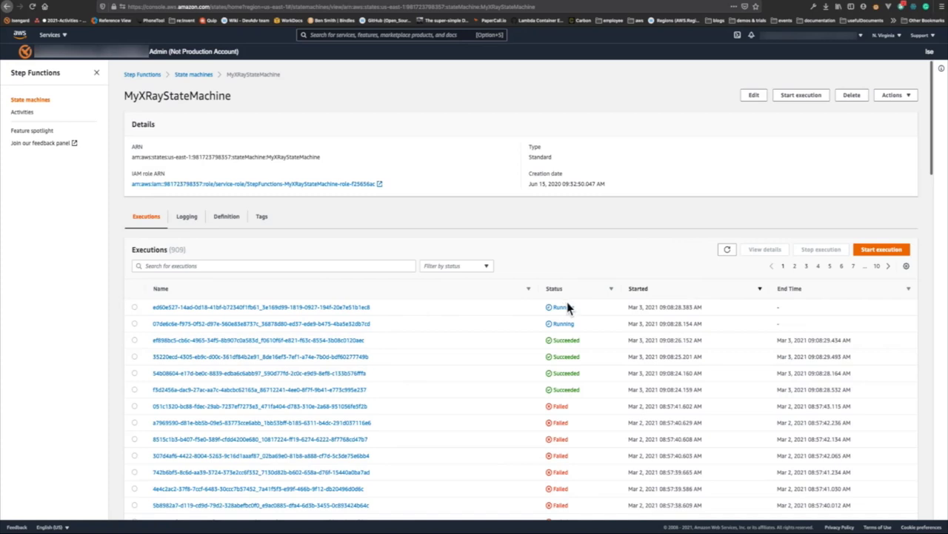
left_click(729, 250)
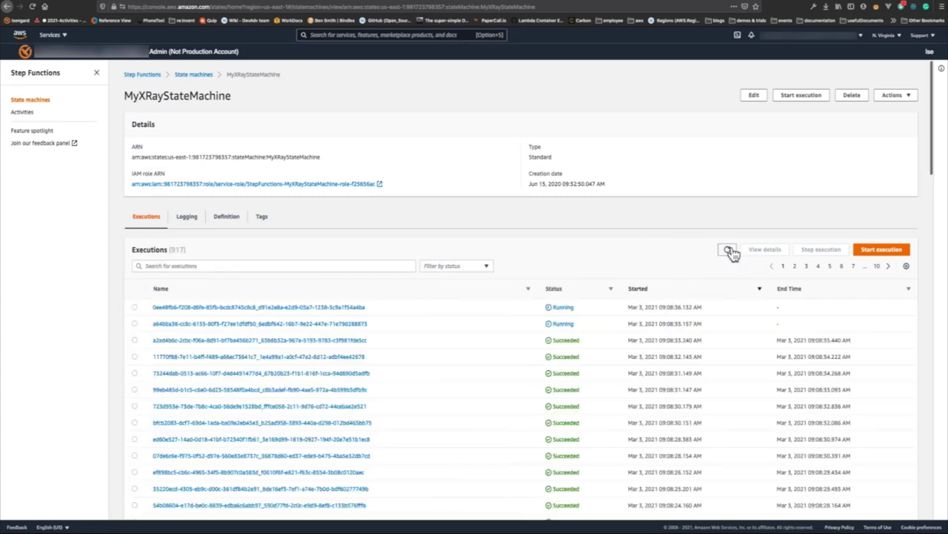
left_click(341, 323)
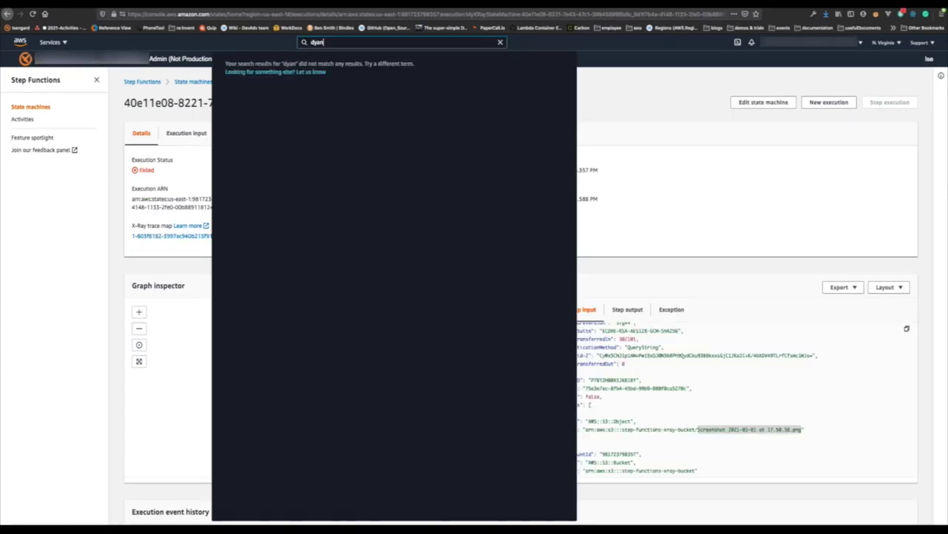
Find the DynamoDB service, open xRayExampleTable, and examine its item count and the translated texts in the items preview
key("BackSpace")
key("BackSpace")
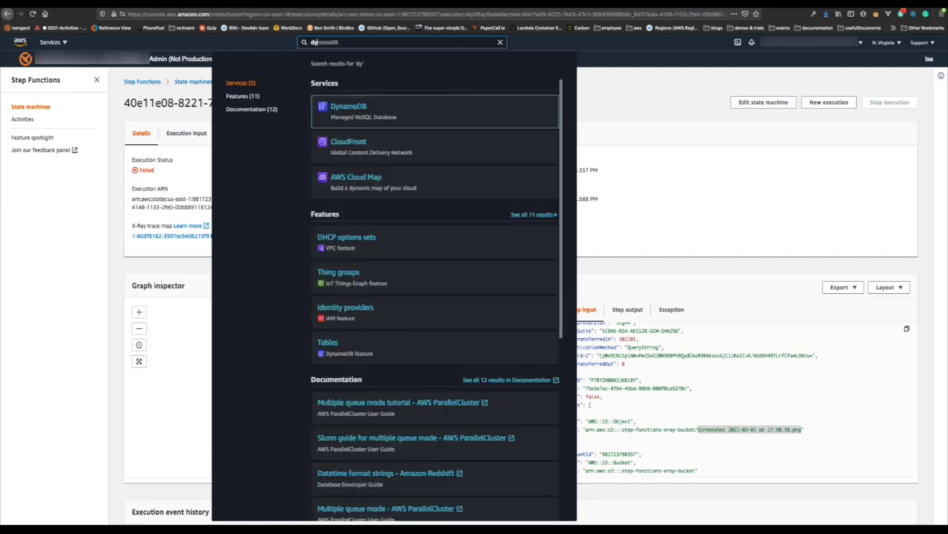
type("na")
left_click(359, 110)
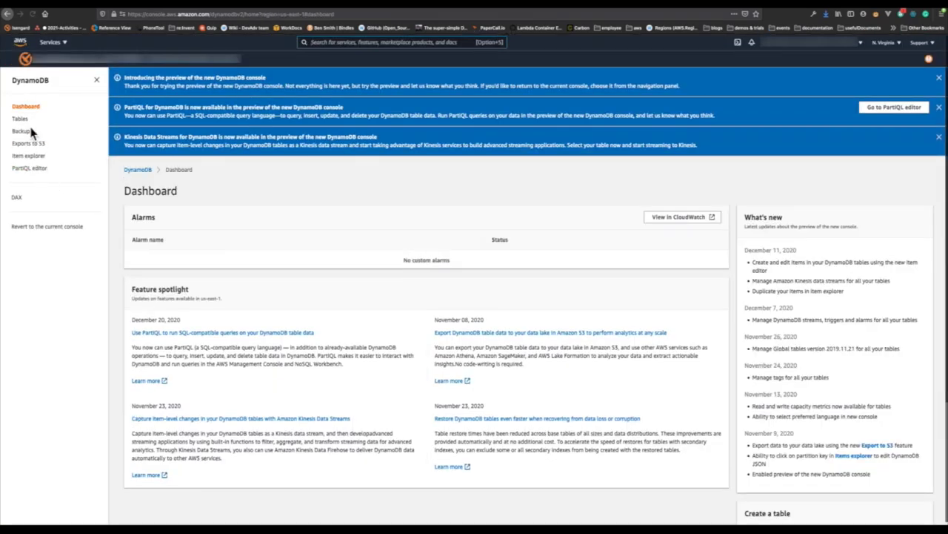
left_click(20, 120)
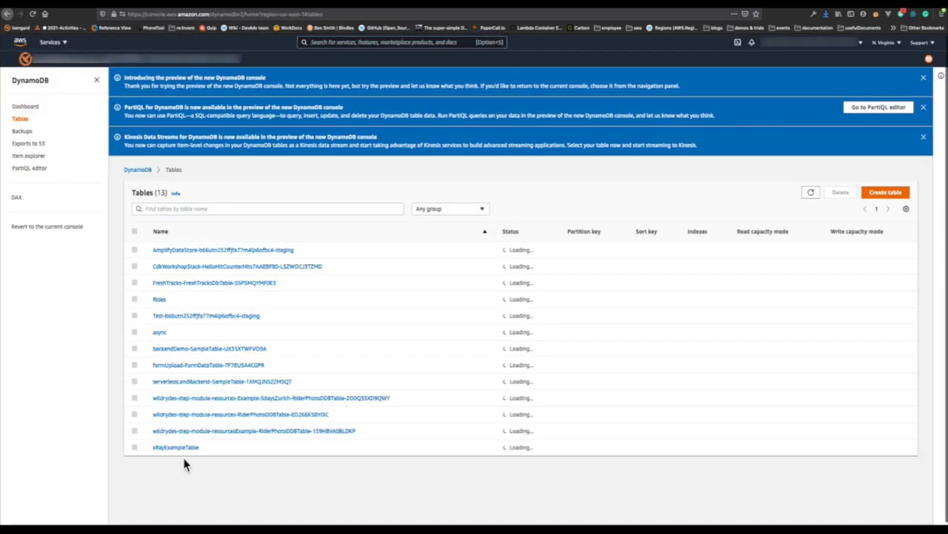
left_click(175, 447)
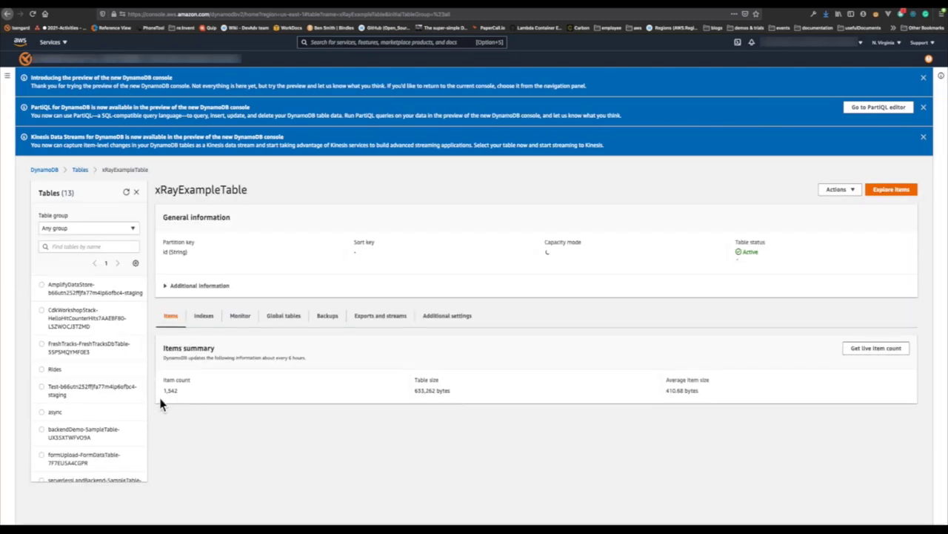
left_click_drag(183, 398, 157, 389)
scroll(292, 415, "down", 3)
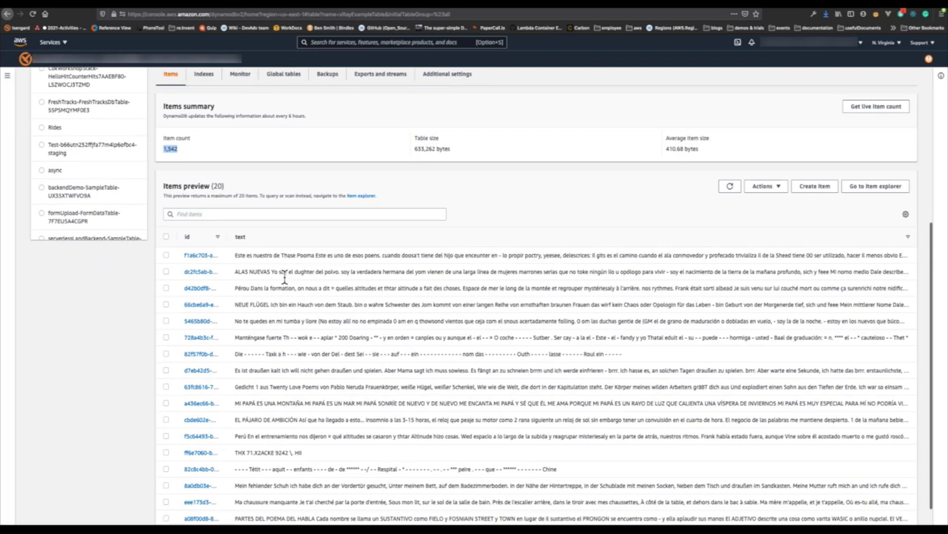
scroll(328, 438, "down", 1)
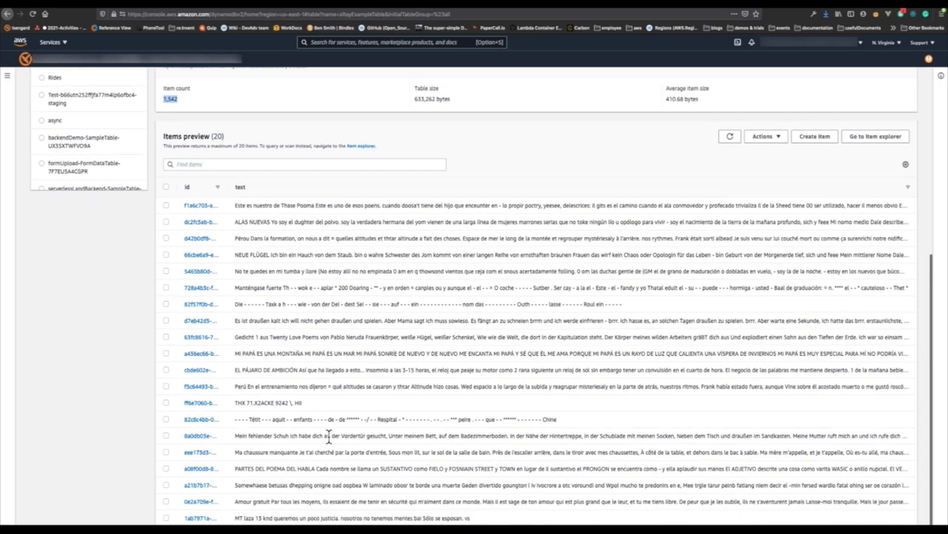
scroll(333, 430, "down", 1)
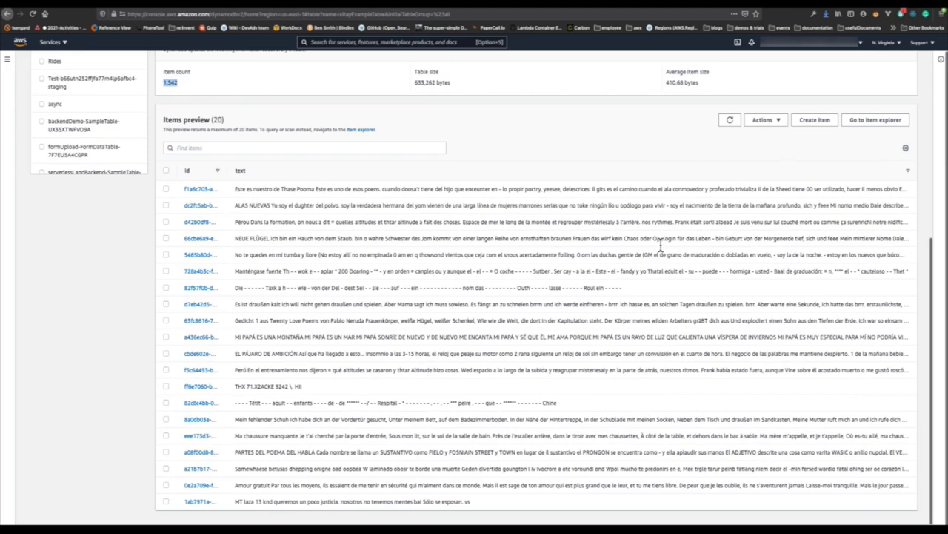
scroll(659, 245, "up", 5)
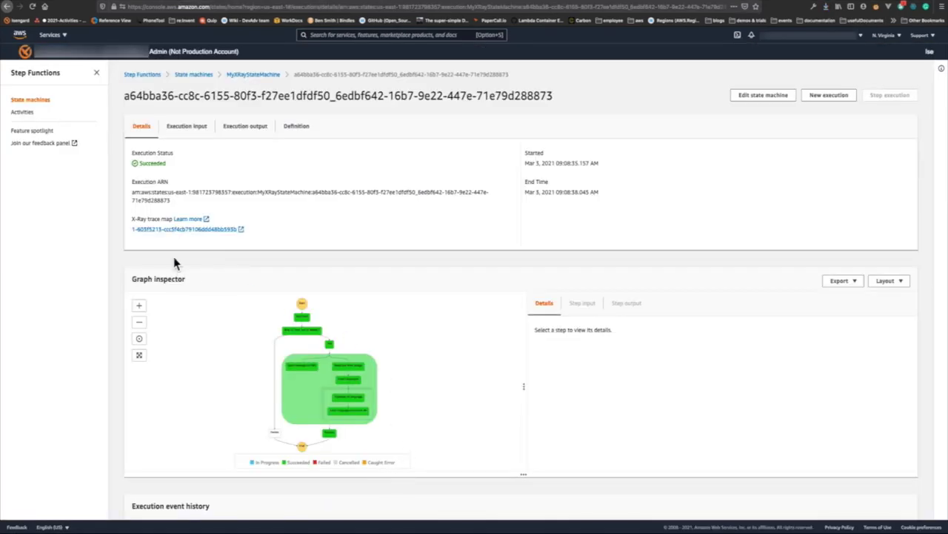
Open the execution's X-Ray trace map, go to the X-Ray service map, and refresh it for the last 5 minutes
left_click(145, 234)
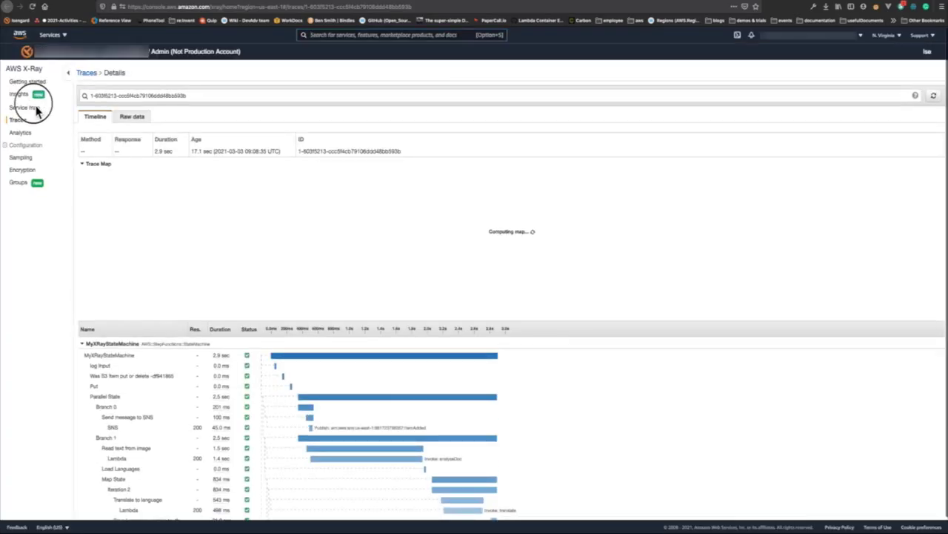
left_click(23, 109)
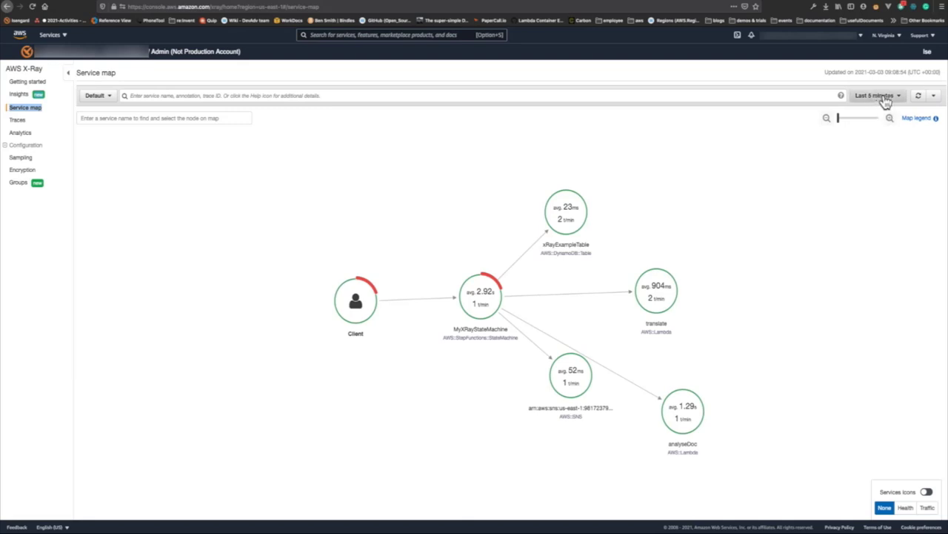
left_click(919, 97)
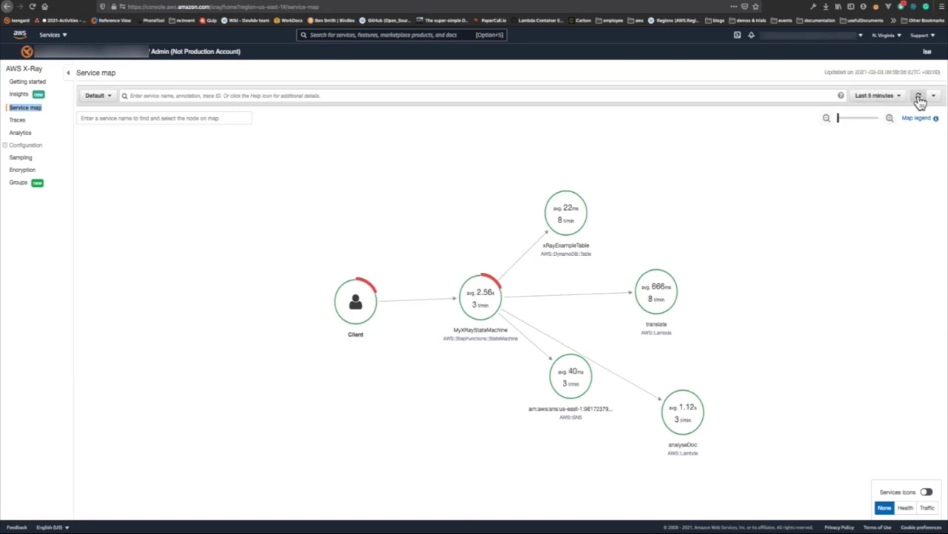
left_click(920, 101)
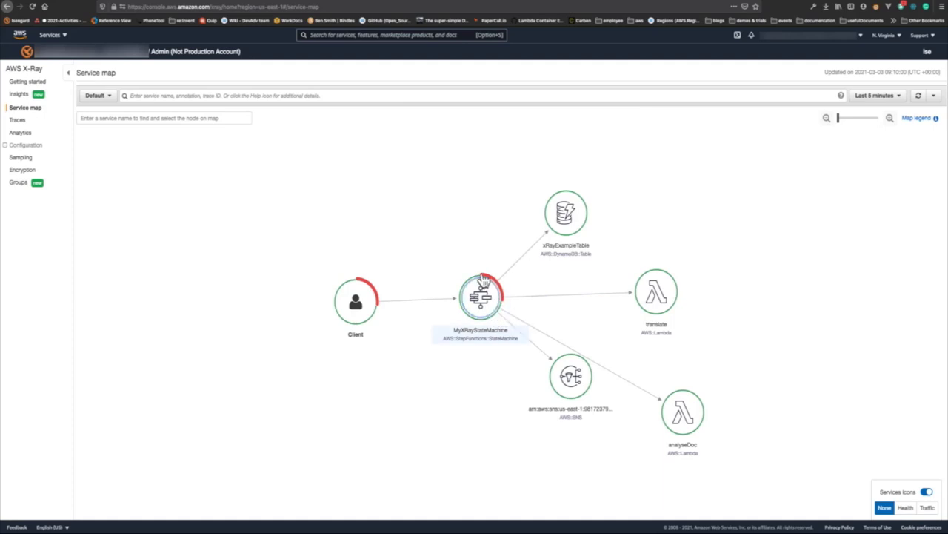
Compare the service map's None, Health and Traffic node sizing, keep Traffic, and turn the services icons off
left_click(489, 317)
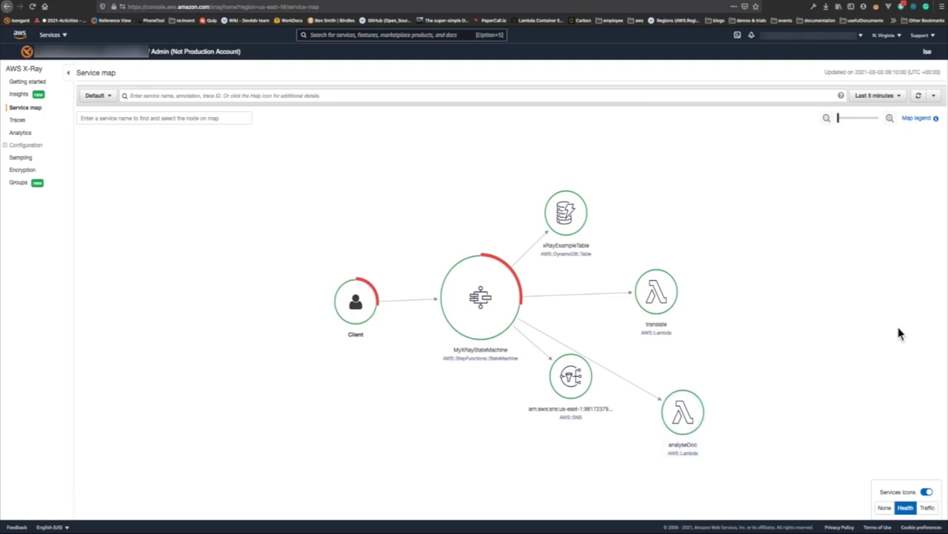
left_click(884, 507)
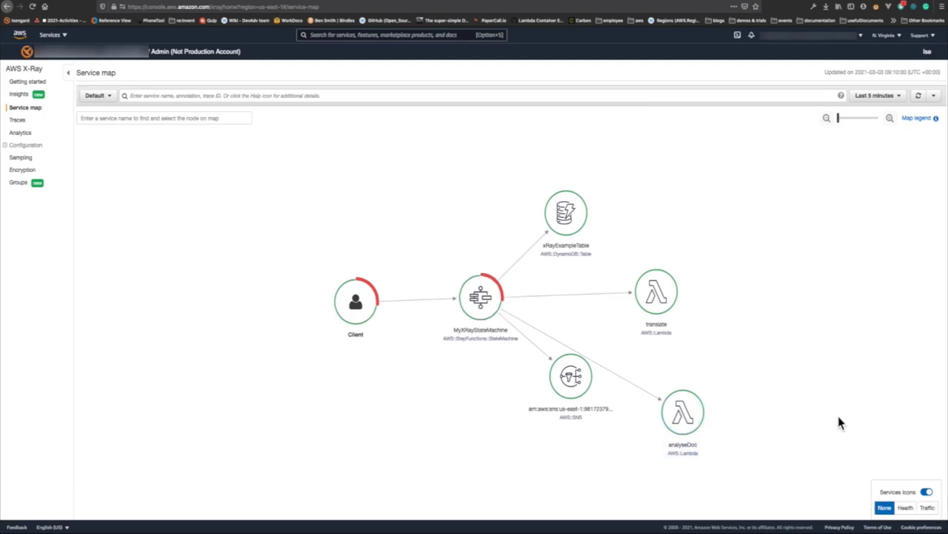
left_click(906, 508)
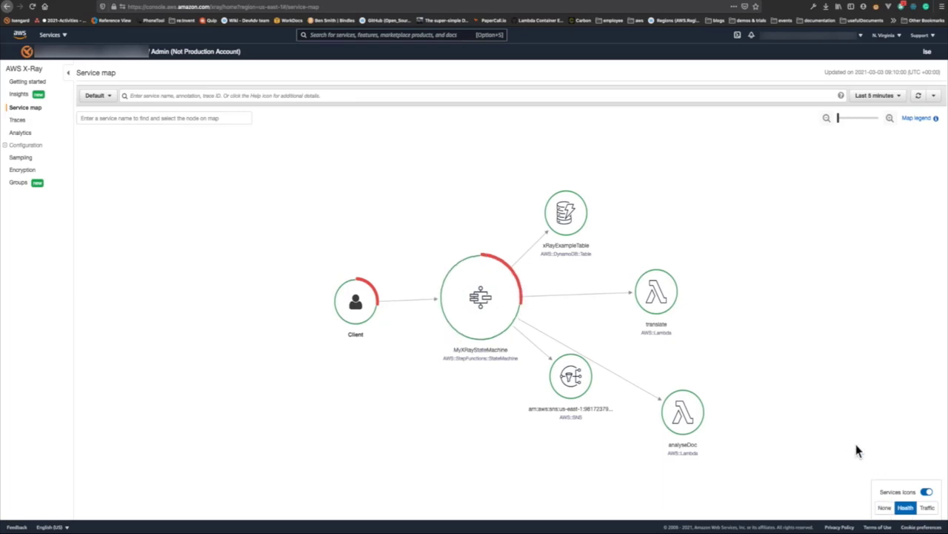
left_click(928, 507)
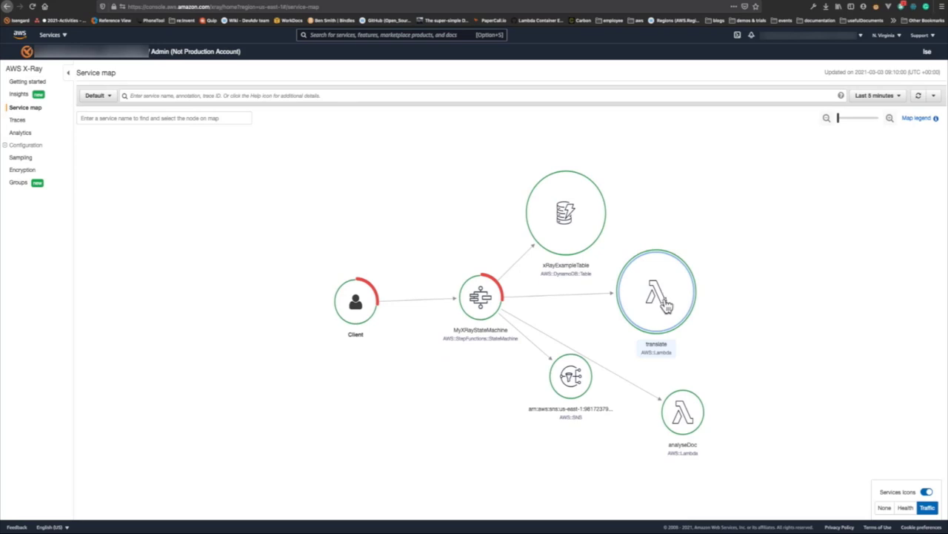
left_click(928, 492)
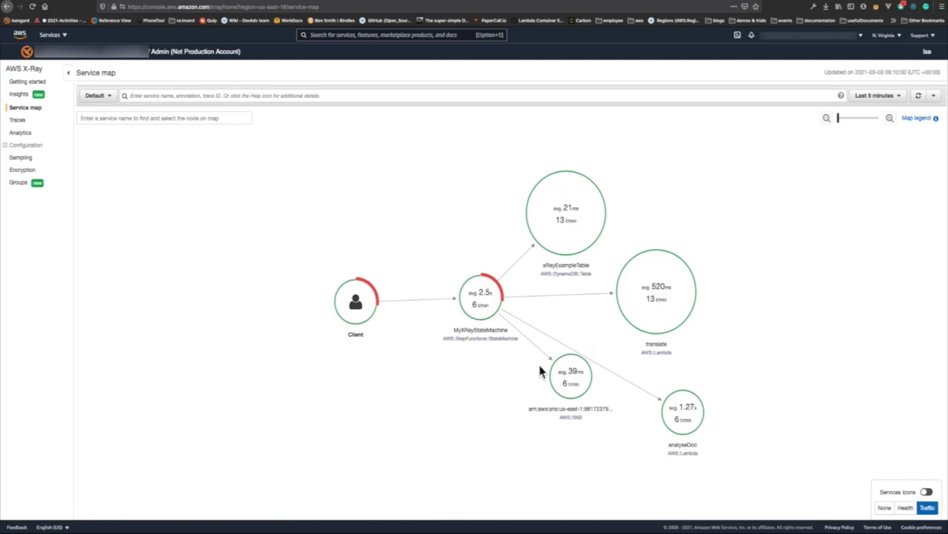
left_click(927, 492)
left_click(927, 493)
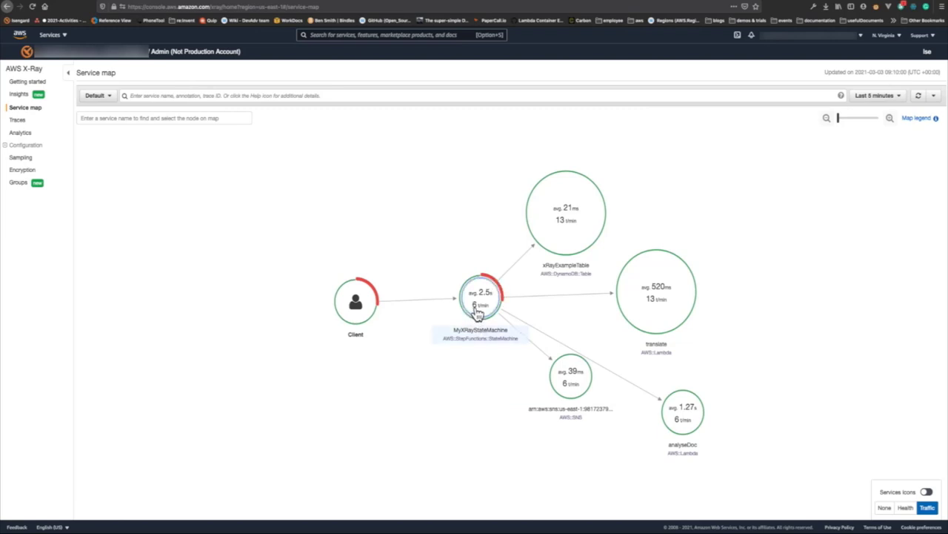
Refresh the service map and select the range around the 1.0s peak in MyXRayStateMachine's response distribution
left_click(919, 98)
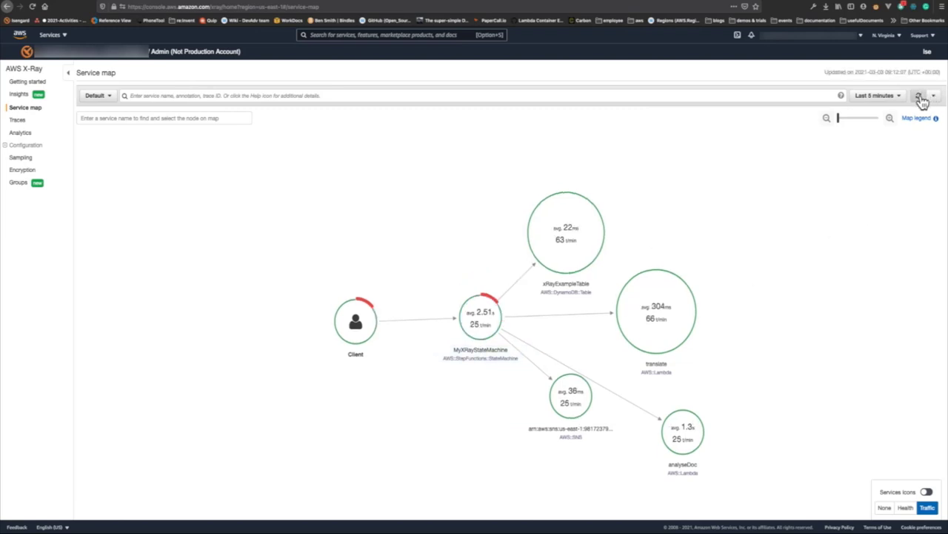
left_click(919, 97)
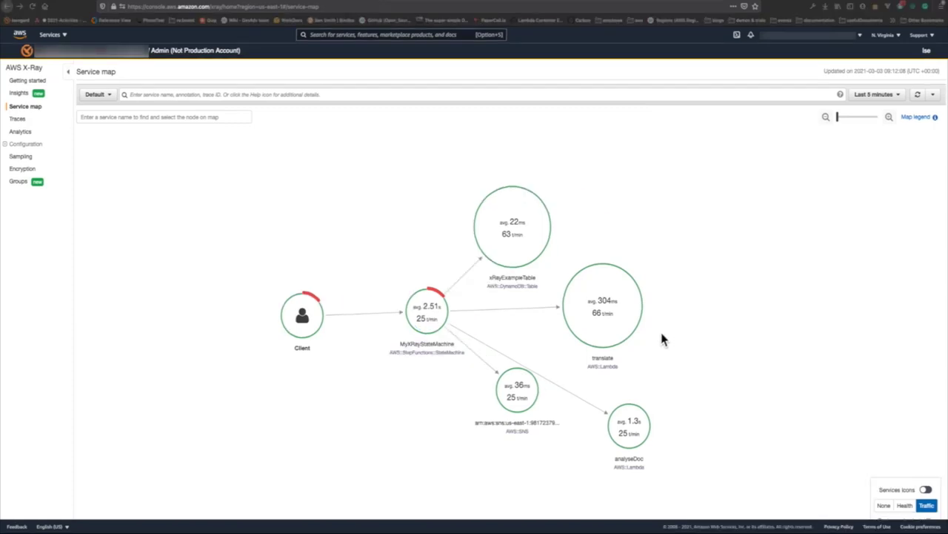
left_click(426, 317)
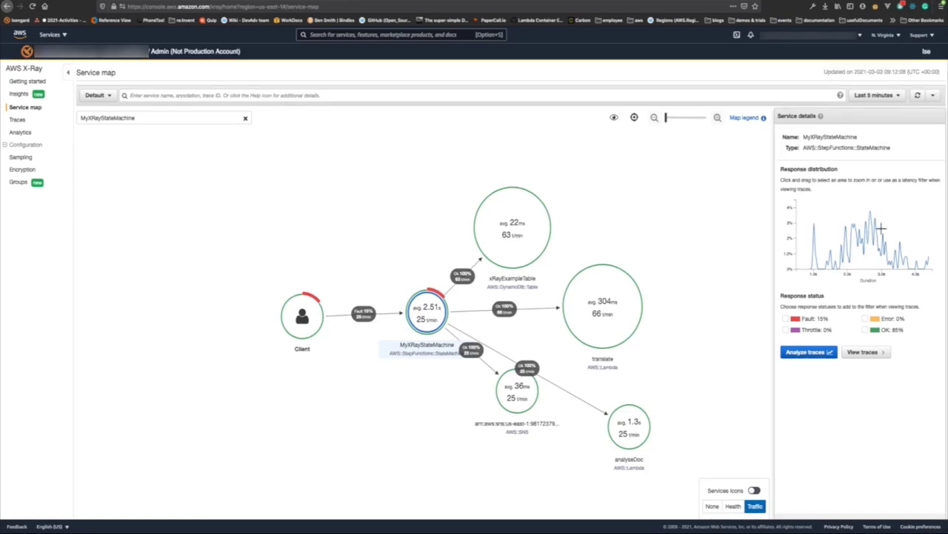
mouse_move(802, 226)
left_mouse_down()
mouse_move(821, 232)
mouse_move(822, 252)
left_mouse_up()
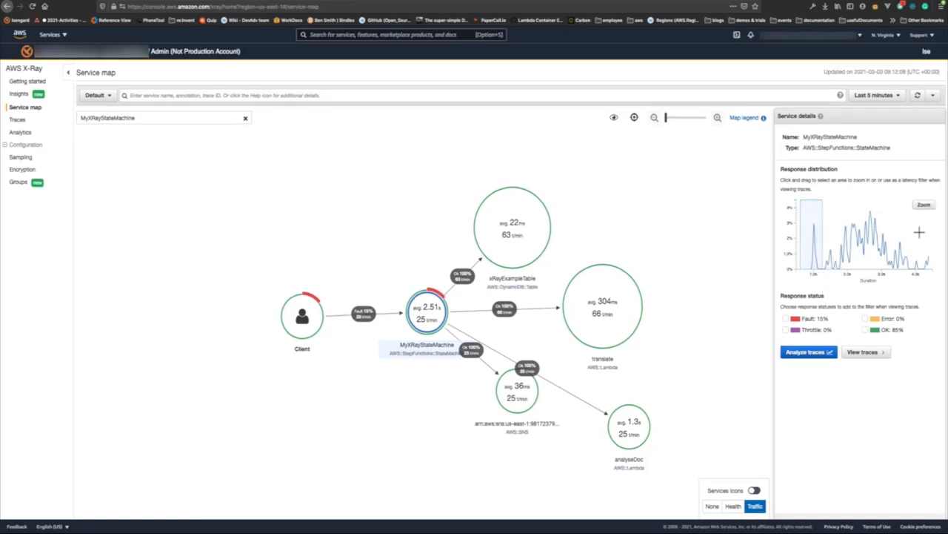
Clear the response distribution's current selection and reselect the range around the 1.0s peak
left_click(921, 223)
left_click(834, 237)
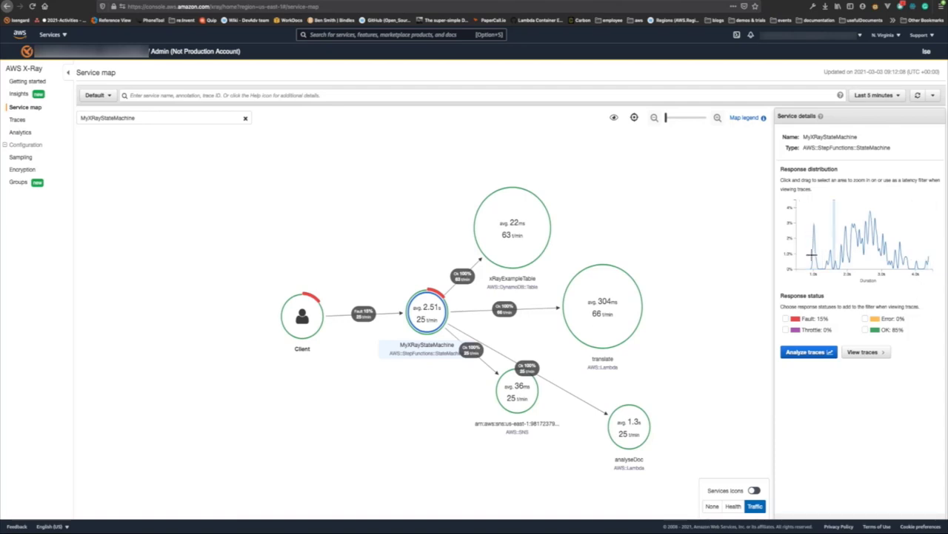
left_click_drag(805, 224, 826, 280)
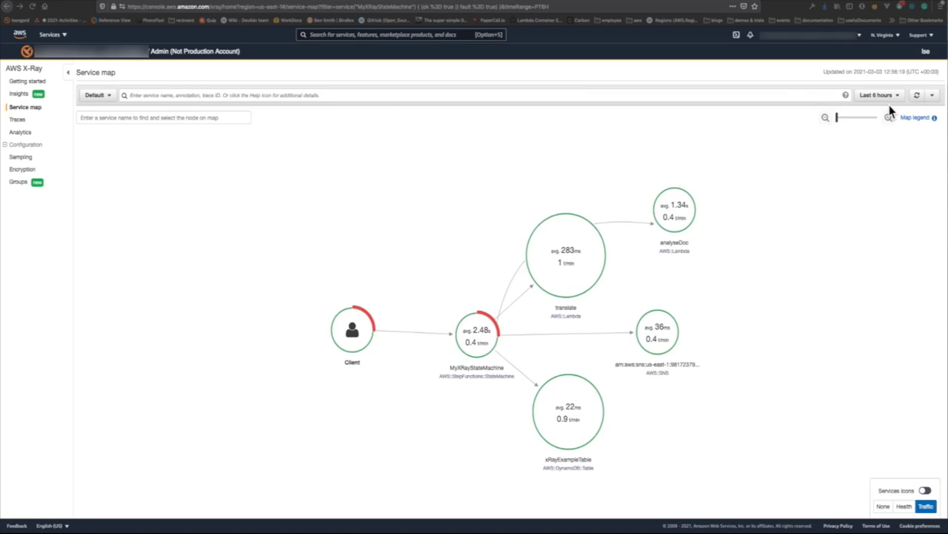
Turn on the service map's services icons, select the MyXRayStateMachine node and open the analysis of its traces
left_click(925, 491)
left_click(478, 332)
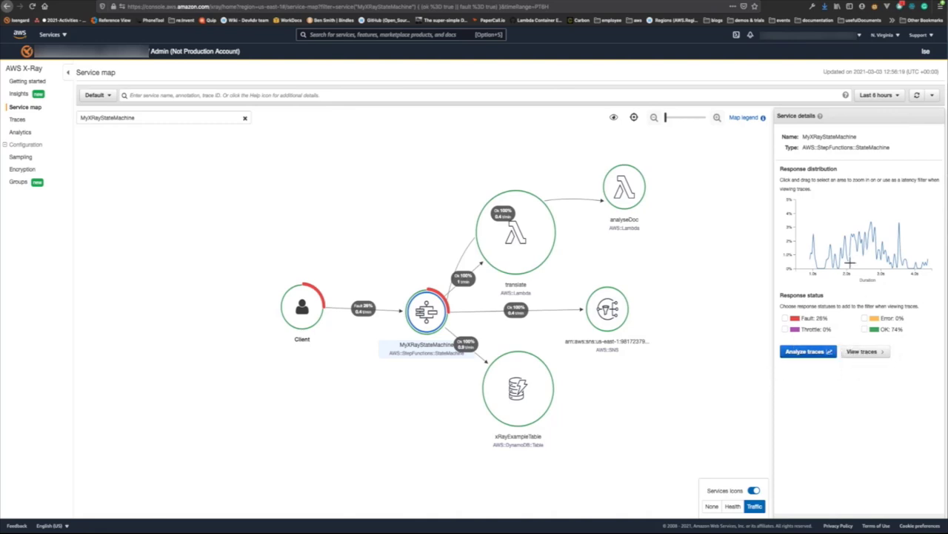
left_click(808, 353)
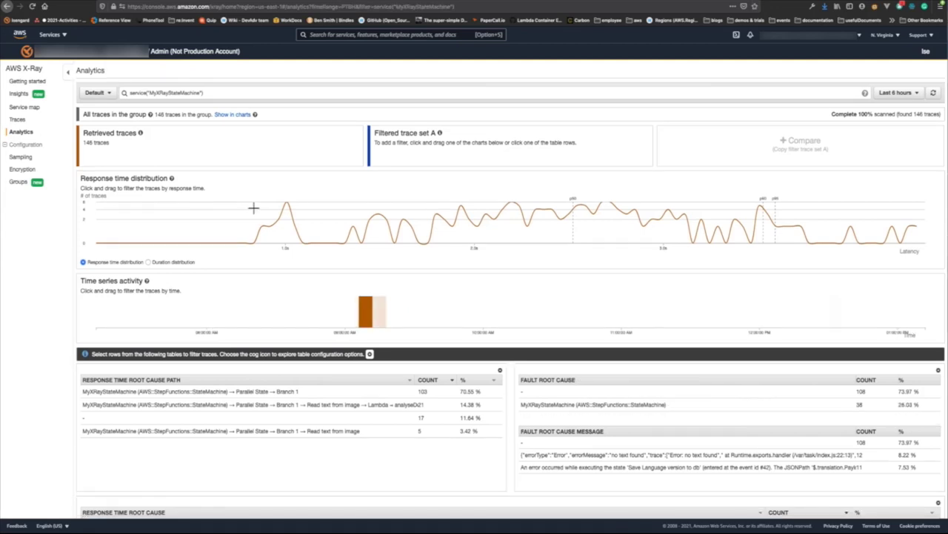
Filter the traces to the response-time peak around 1.0s and the "no text found" fault root cause message
left_click_drag(254, 208, 311, 249)
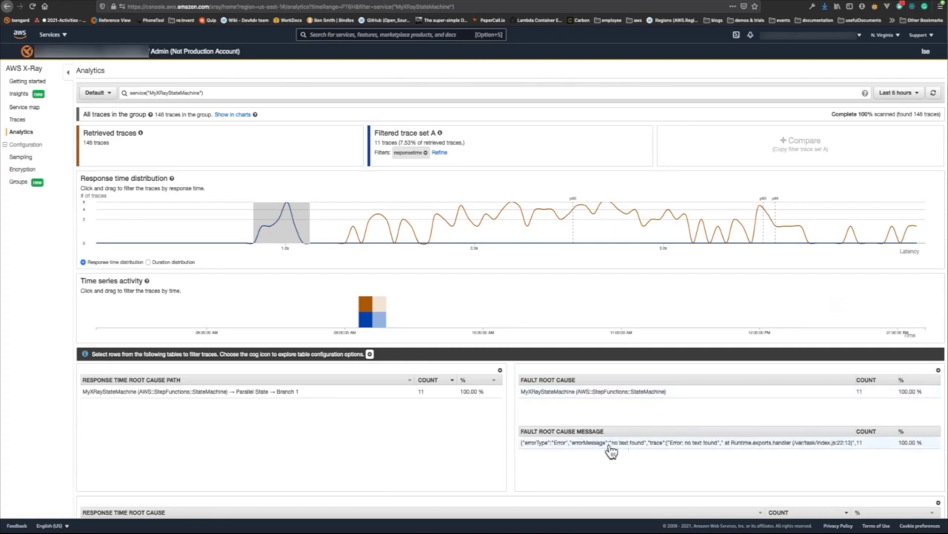
left_click(655, 452)
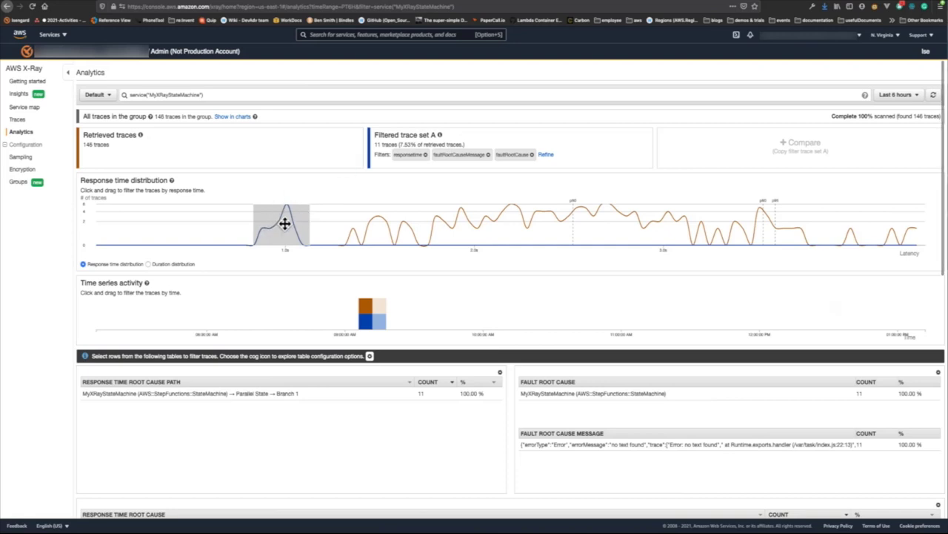
Try filtering the traces to response times of about 3.5–3.8s and about 2.2–2.9s, and clear the filters
left_click(733, 236)
left_click_drag(749, 236, 813, 250)
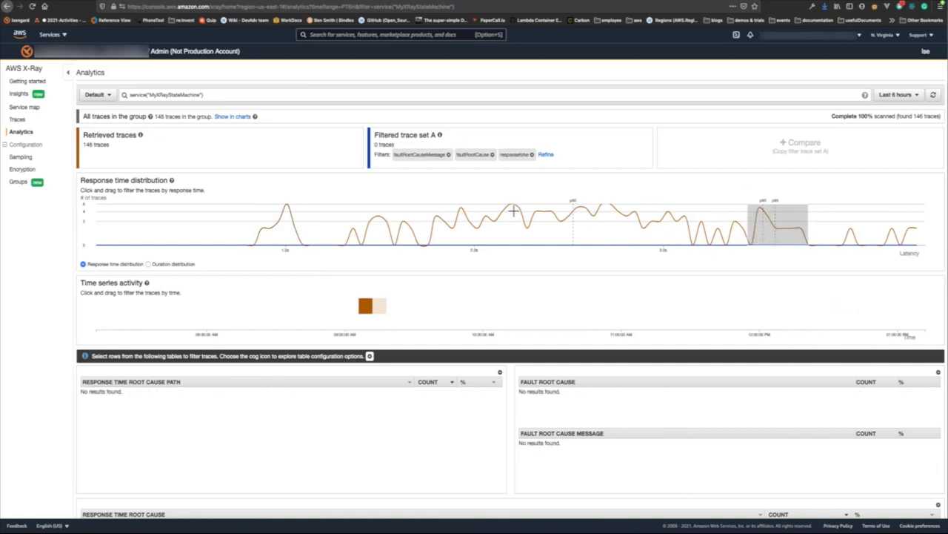
left_click_drag(507, 210, 639, 251)
left_click(555, 220)
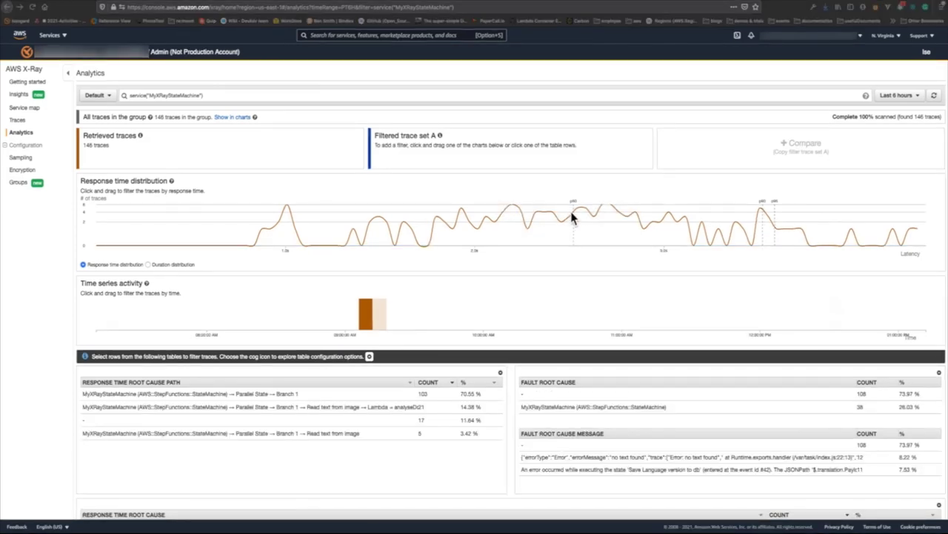
Return to the service map and view MyXRayStateMachine's traces for the last 6 hours
left_click(25, 108)
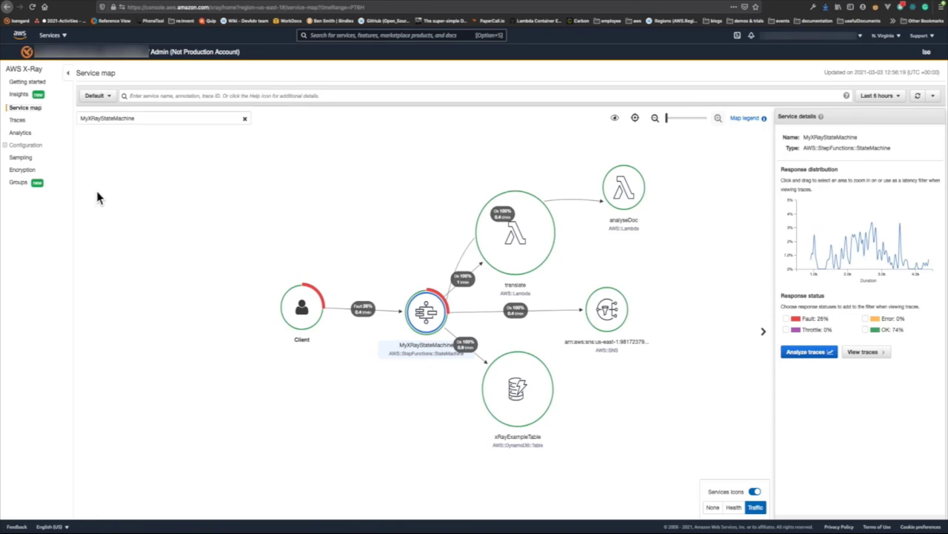
left_click(875, 356)
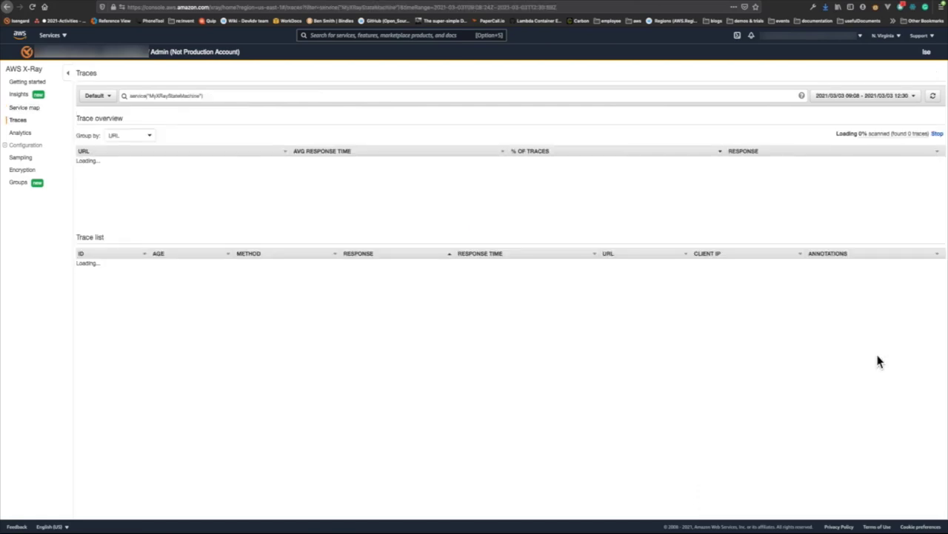
left_click(909, 96)
left_click(761, 197)
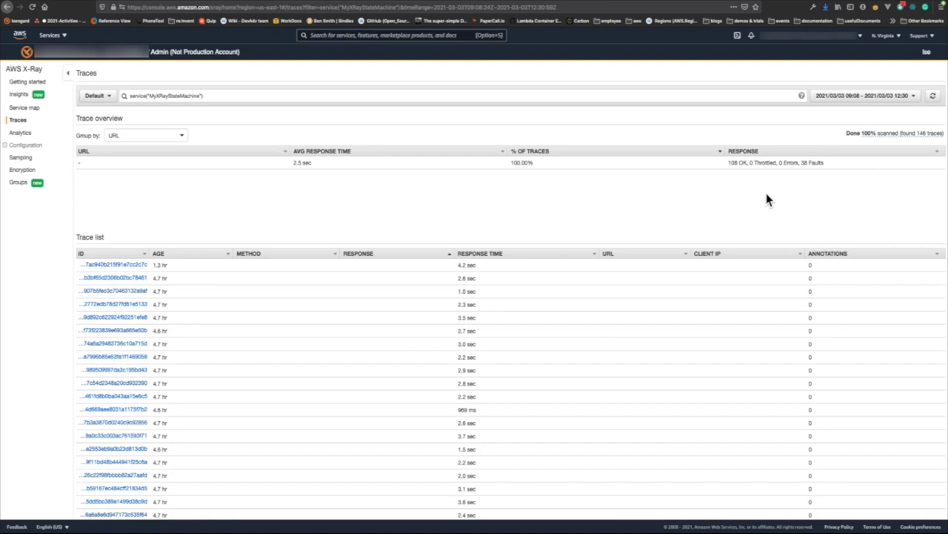
left_click(913, 97)
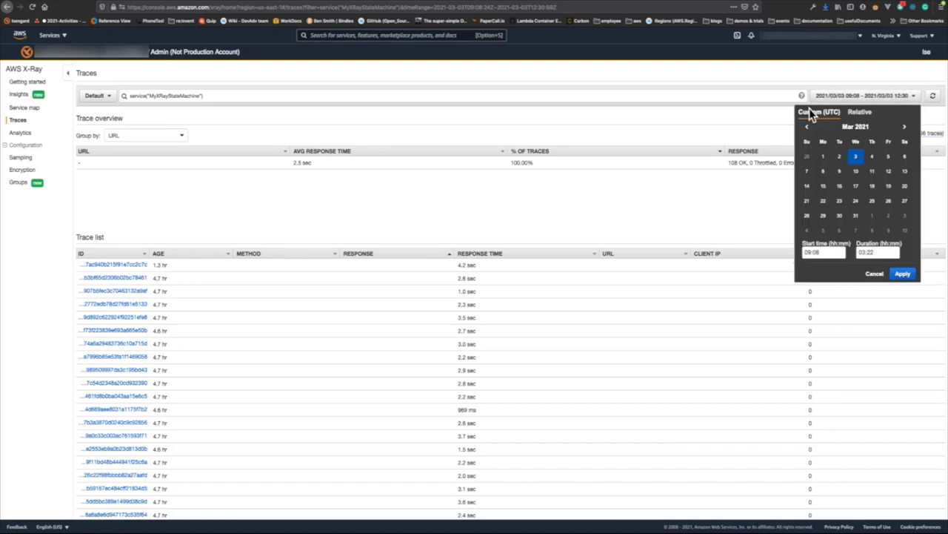
key("Escape")
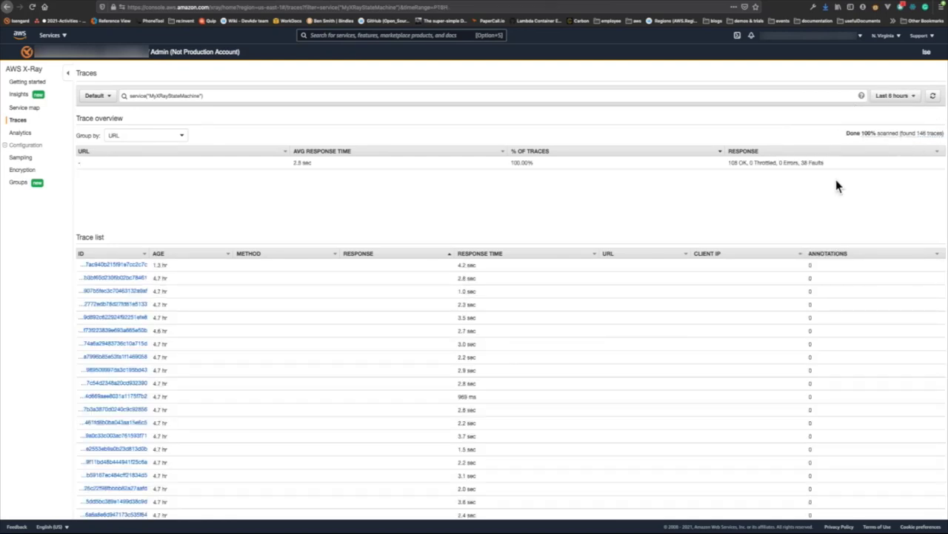
Sort the trace list by response time with the slowest first and open the slowest trace
left_click(521, 255)
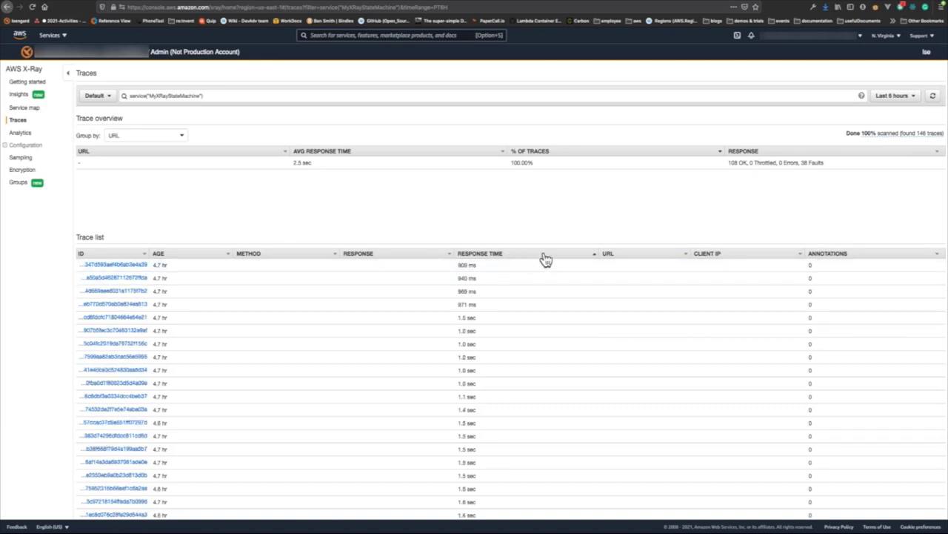
left_click(508, 256)
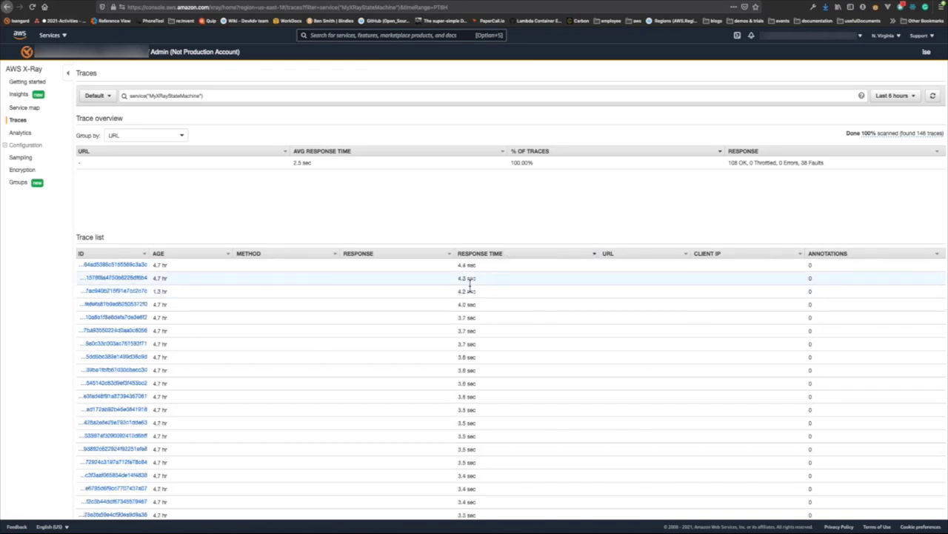
left_click(128, 265)
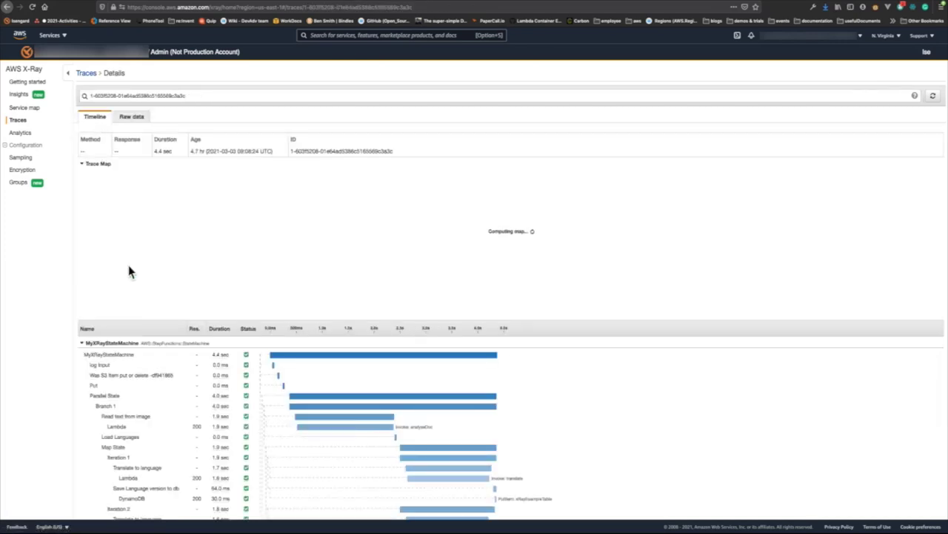
Turn on the trace map's services icons and examine the link from MyXRayStateMachine to the analyseDoc Lambda
scroll(128, 272, "down", 3)
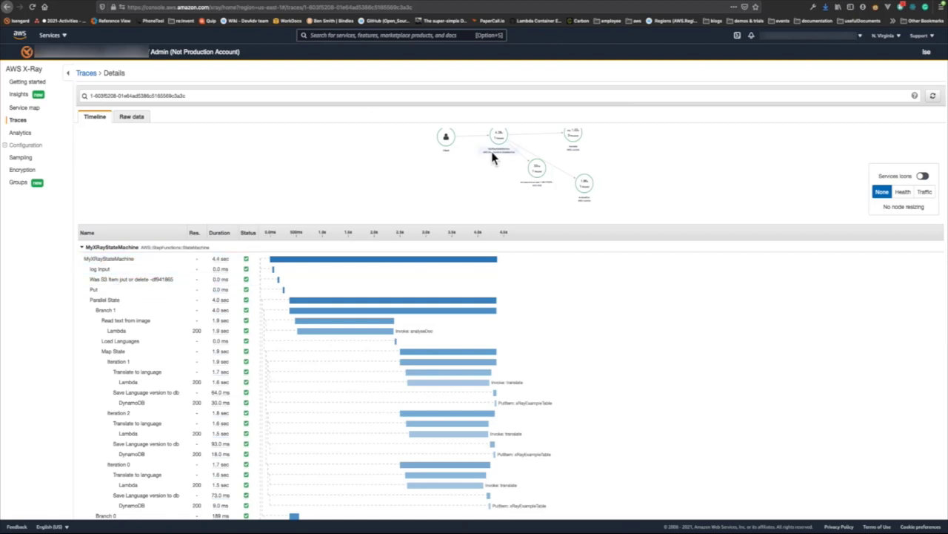
left_click_drag(466, 181, 445, 203)
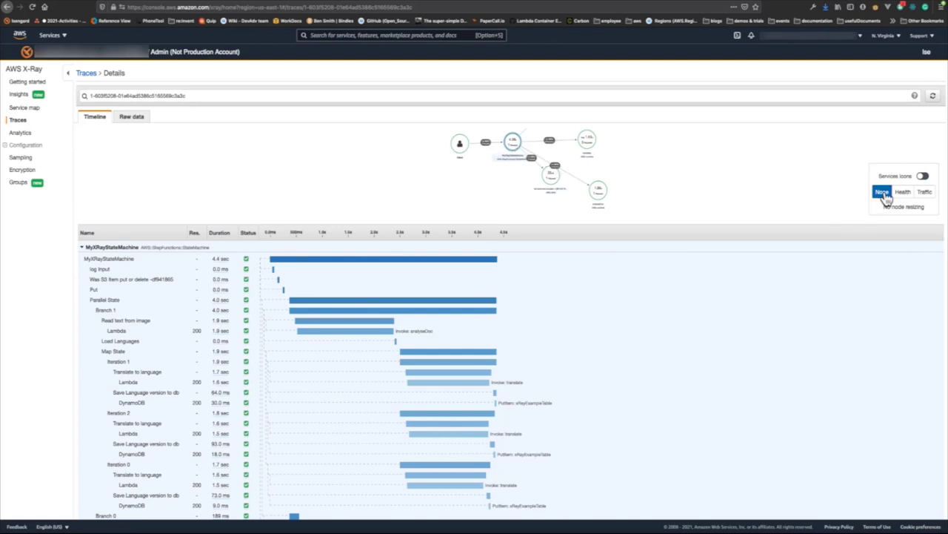
left_click(923, 175)
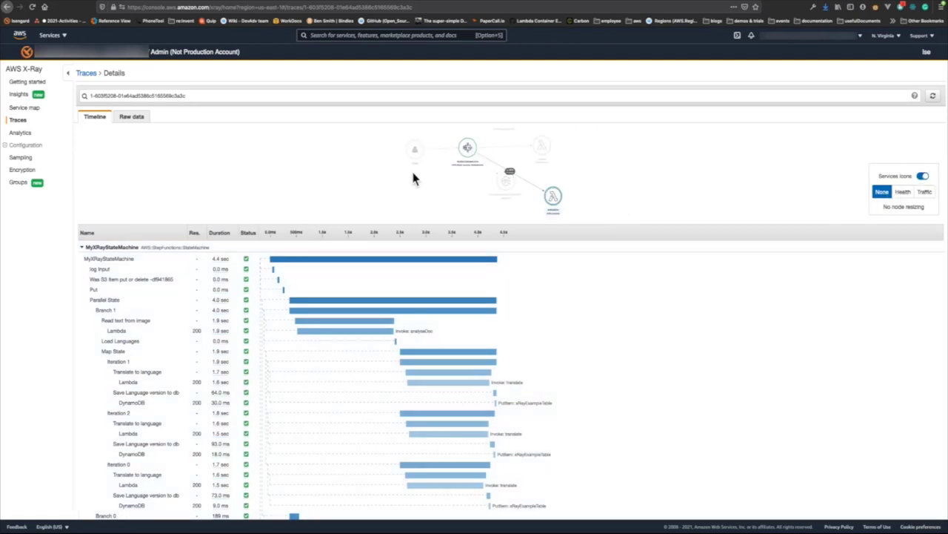
left_click_drag(413, 178, 412, 199)
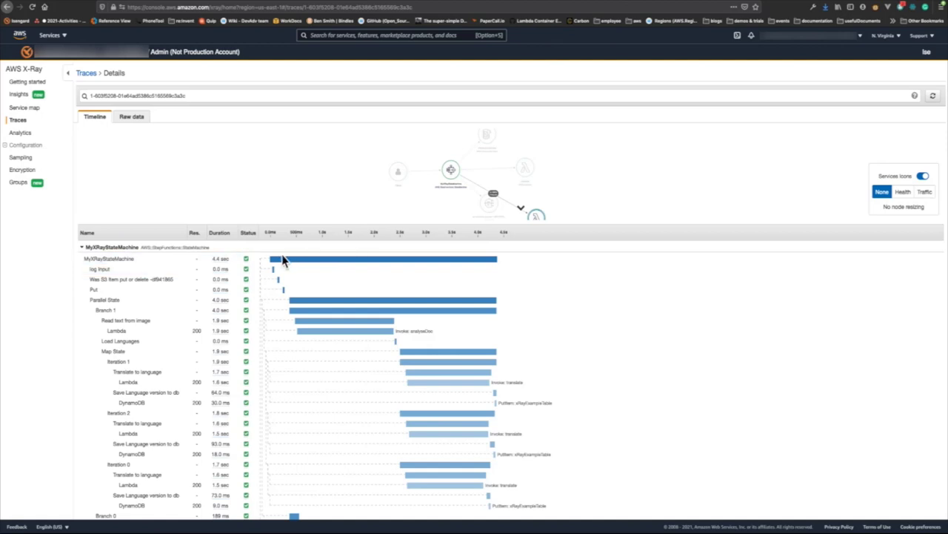
left_click_drag(321, 185, 300, 170)
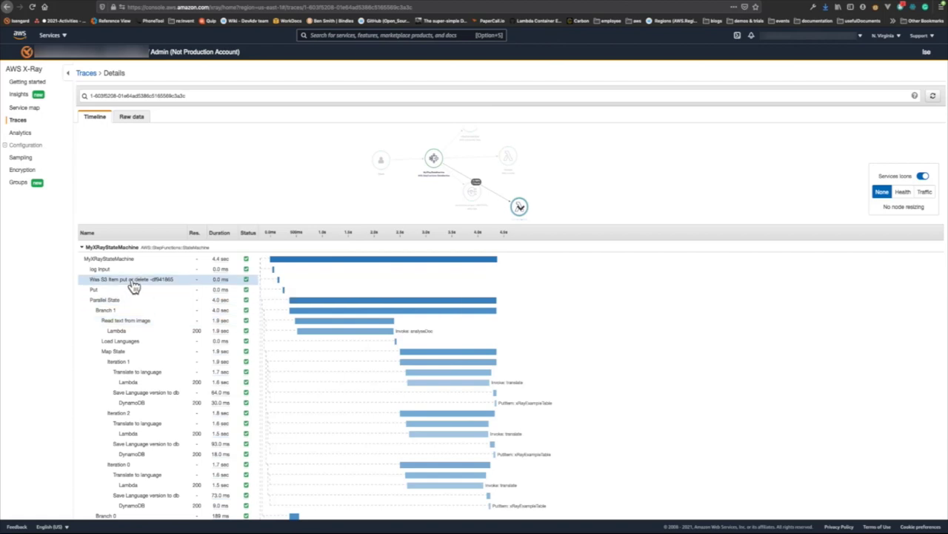
Examine the Lambda subsegment under "Read text from image", and review the trace's raw data and full timeline
left_click(132, 332)
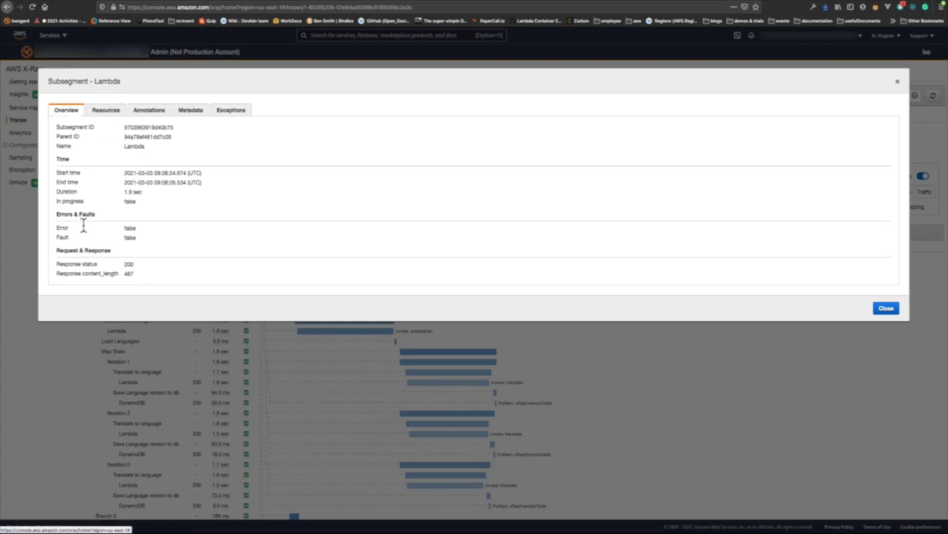
left_click(897, 81)
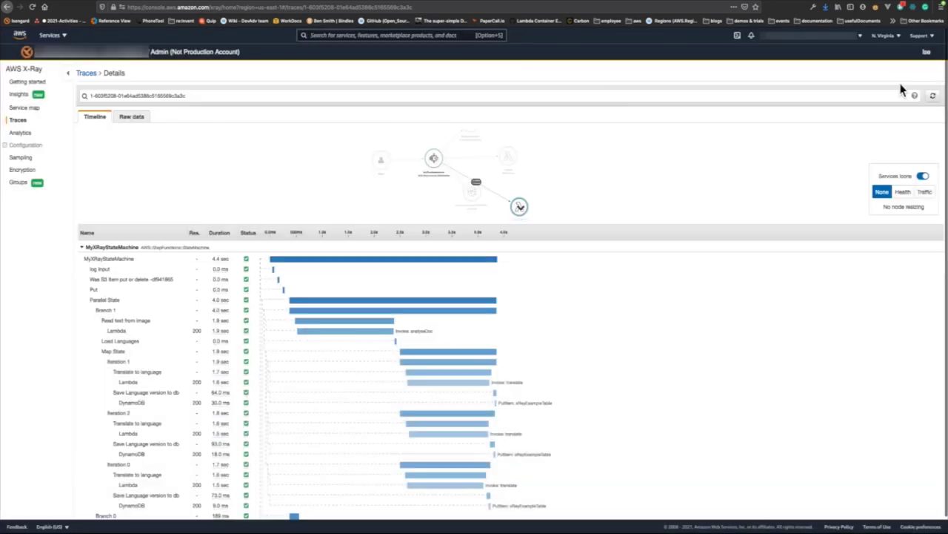
left_click(131, 119)
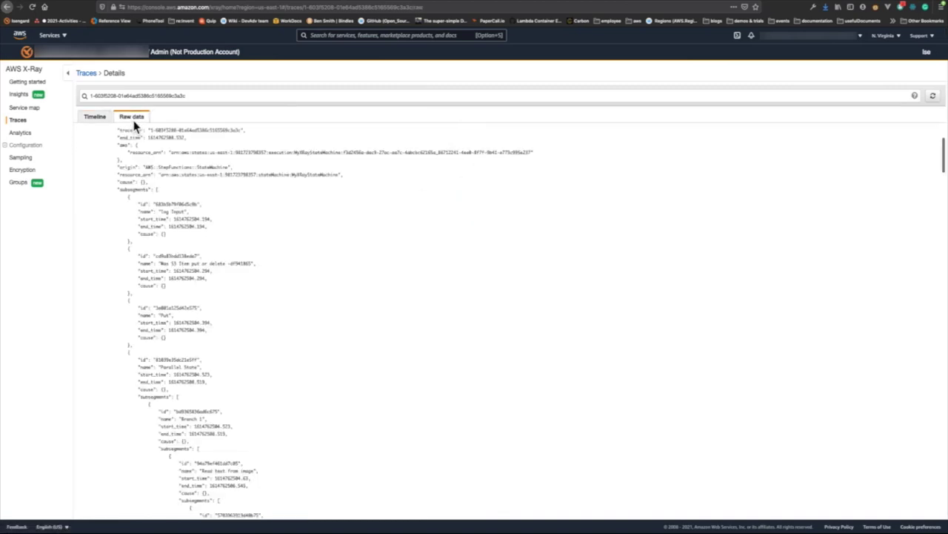
scroll(284, 277, "down", 2)
scroll(283, 277, "down", 5)
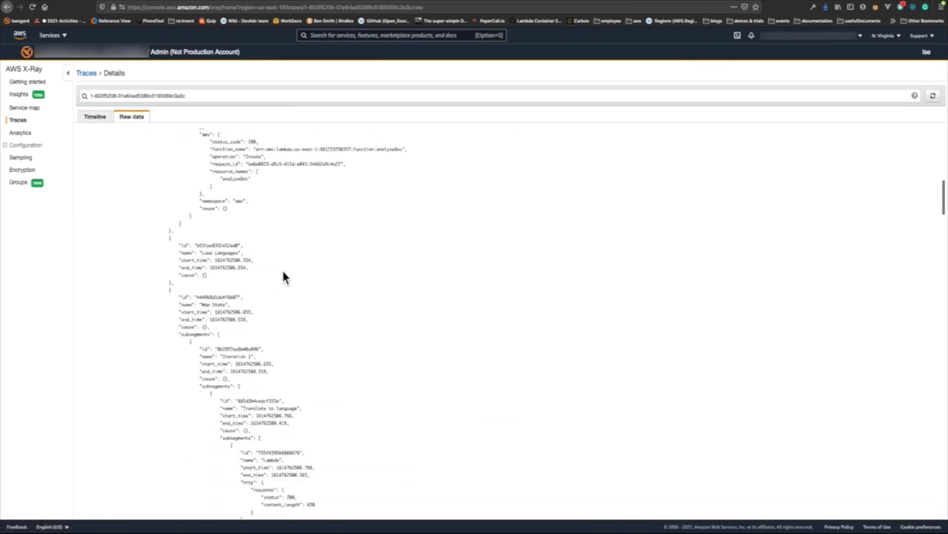
scroll(283, 277, "up", 10)
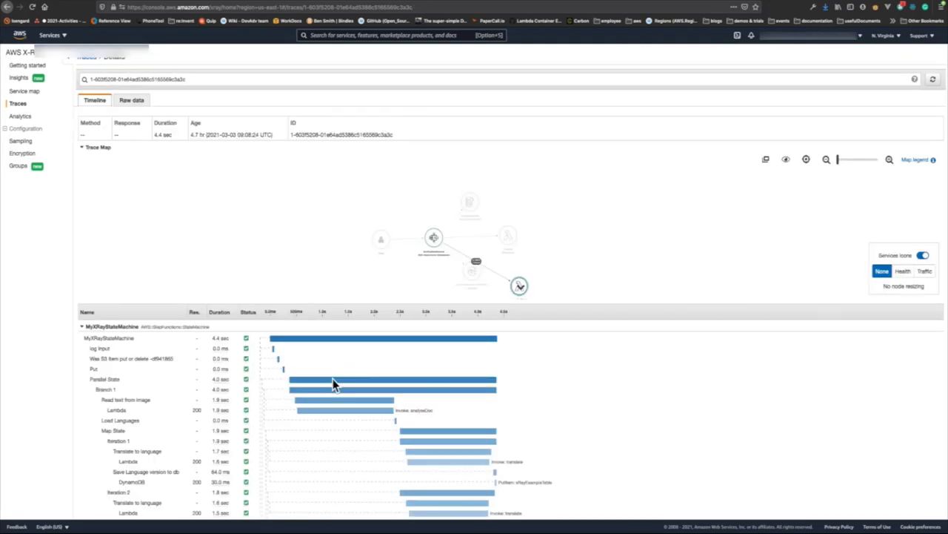
scroll(332, 384, "down", 5)
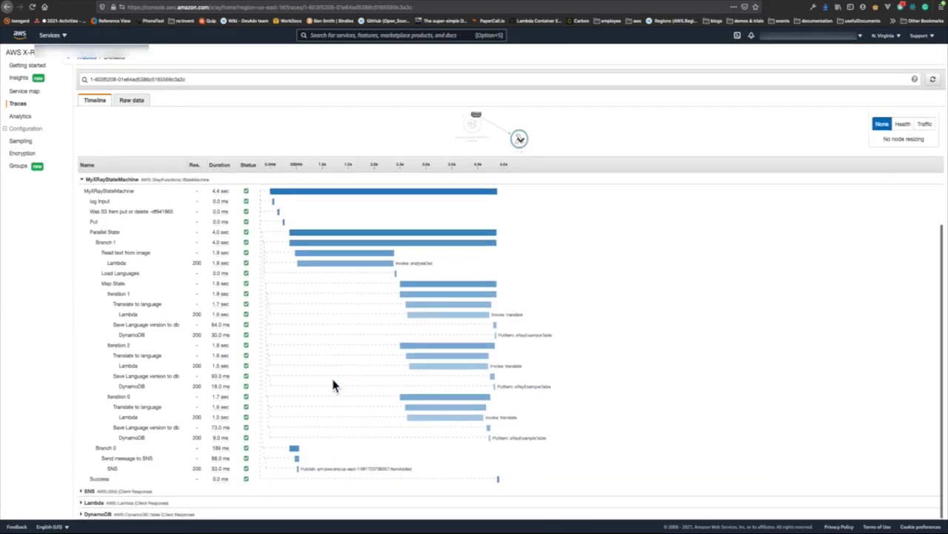
scroll(418, 297, "up", 5)
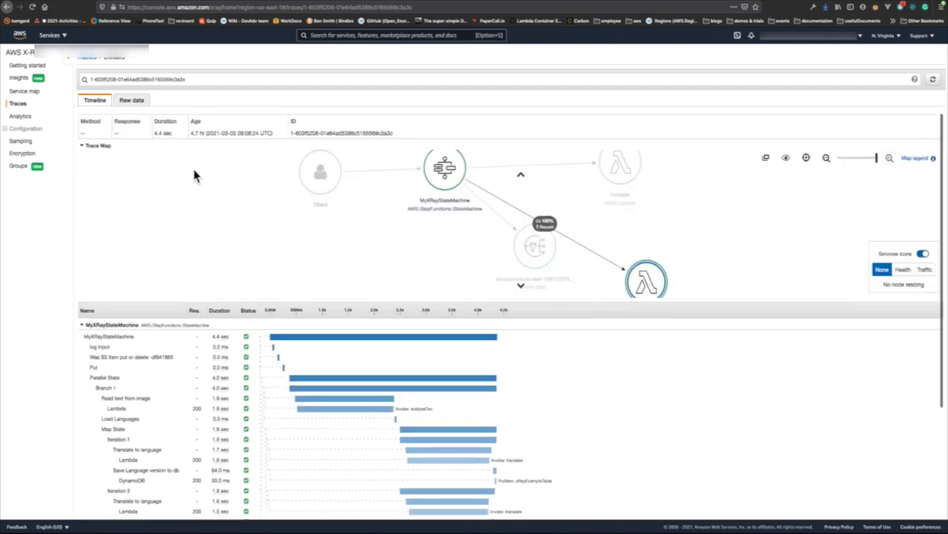
Return to the trace list, sort it by age, and open the most recent trace to examine its segment statuses
left_click(18, 104)
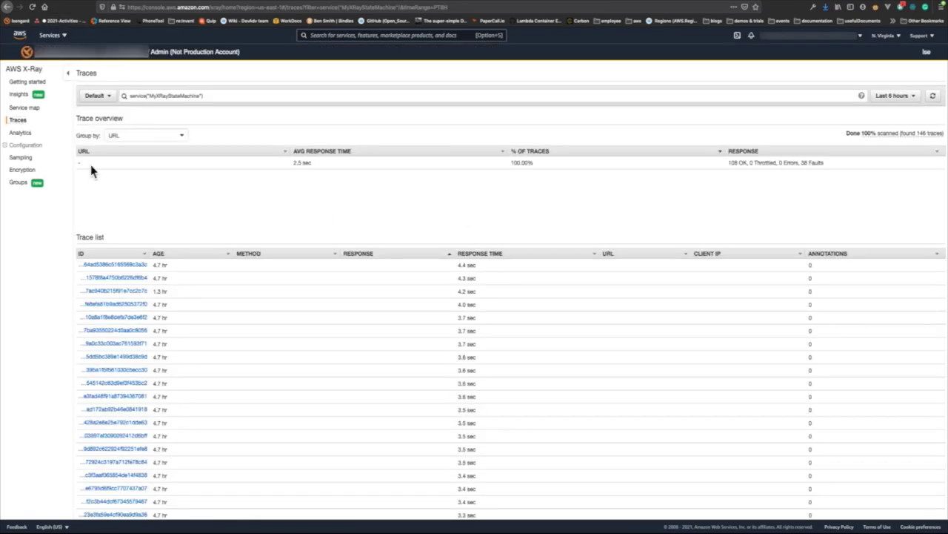
left_click(189, 255)
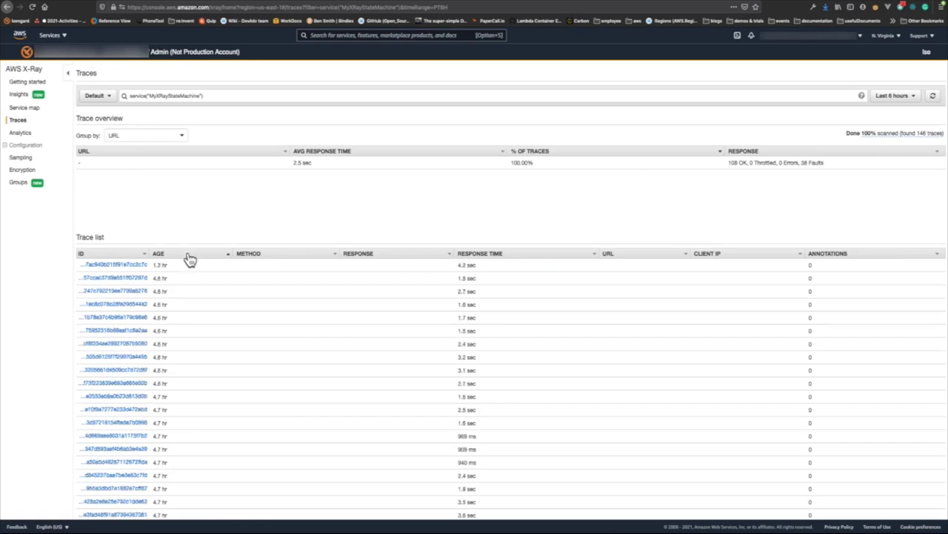
left_click(136, 268)
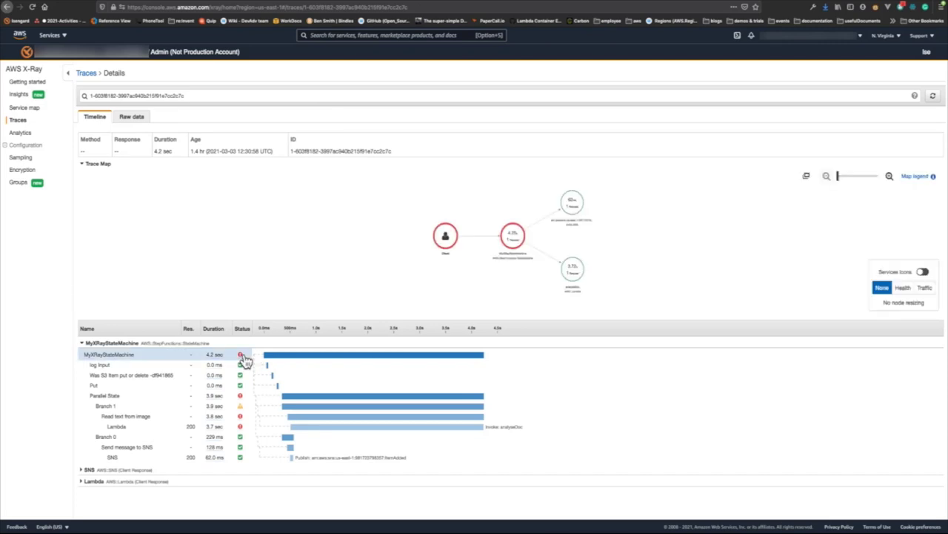
mouse_move(244, 359)
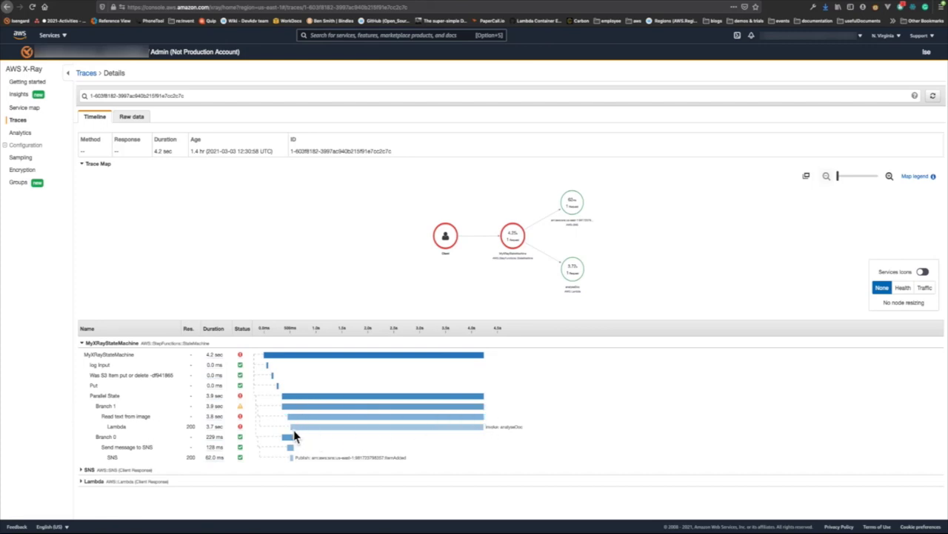
mouse_move(218, 432)
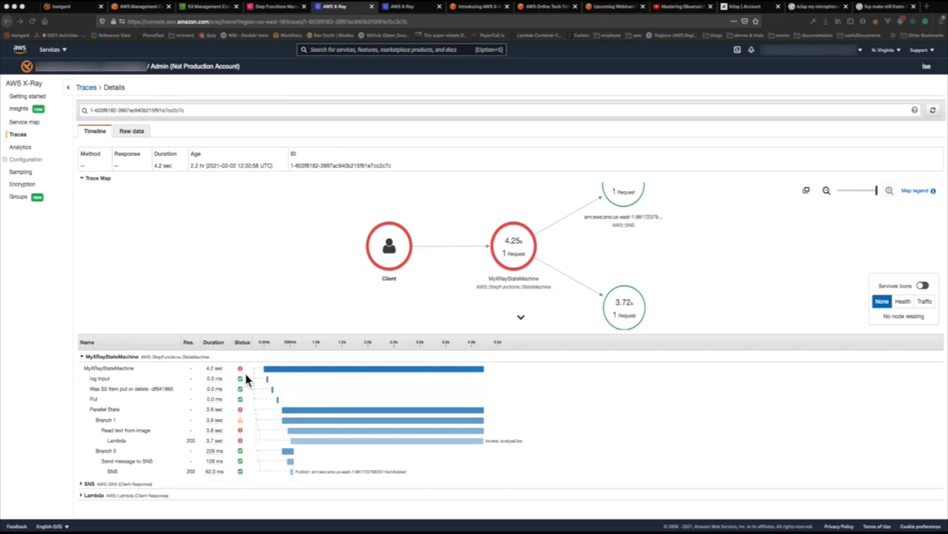
Open the MyXRayStateMachine segment's details in this trace and view its resource ARN
left_click(104, 372)
left_click(104, 372)
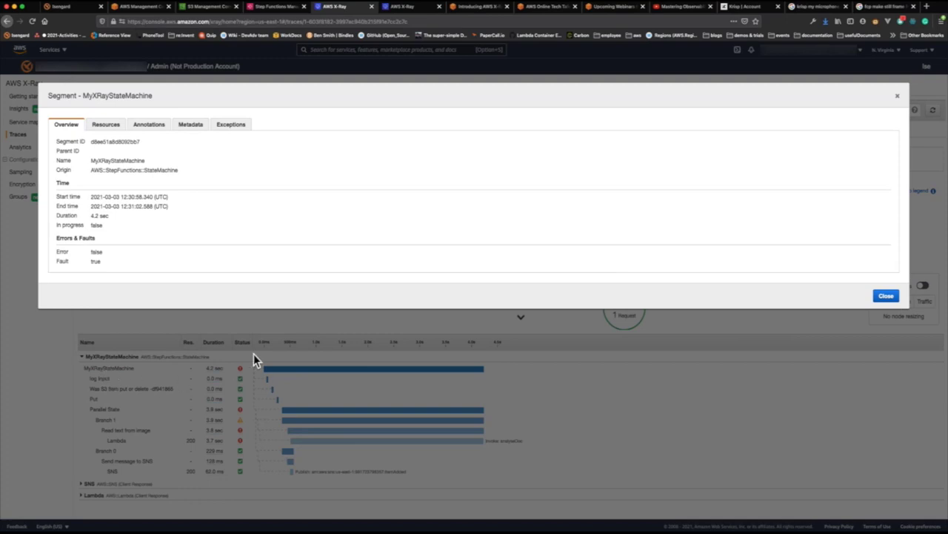
left_click(114, 124)
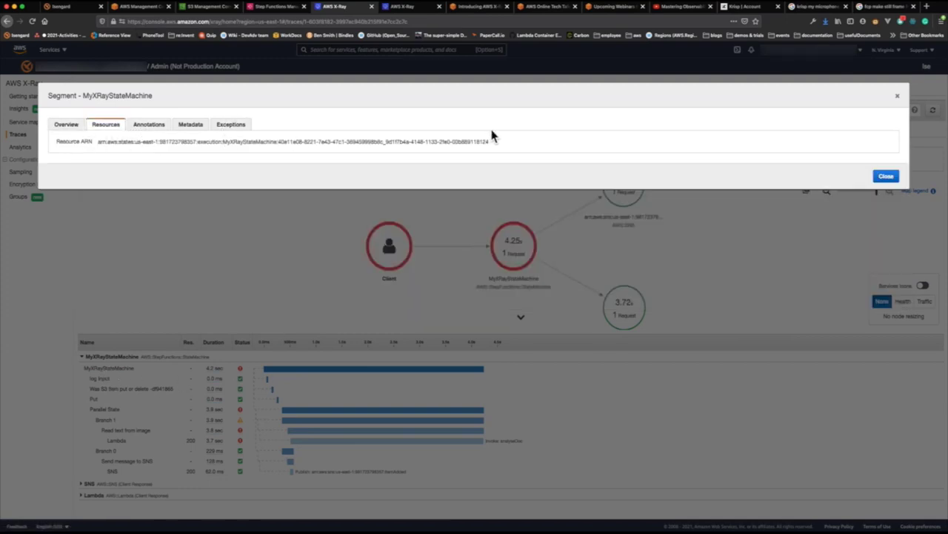
Copy the segment's resource ARN and use it to find and open the matching MyXRayStateMachine execution in Step Functions
left_click_drag(499, 142, 100, 146)
key("super+c")
key("ctrl+shift+Tab")
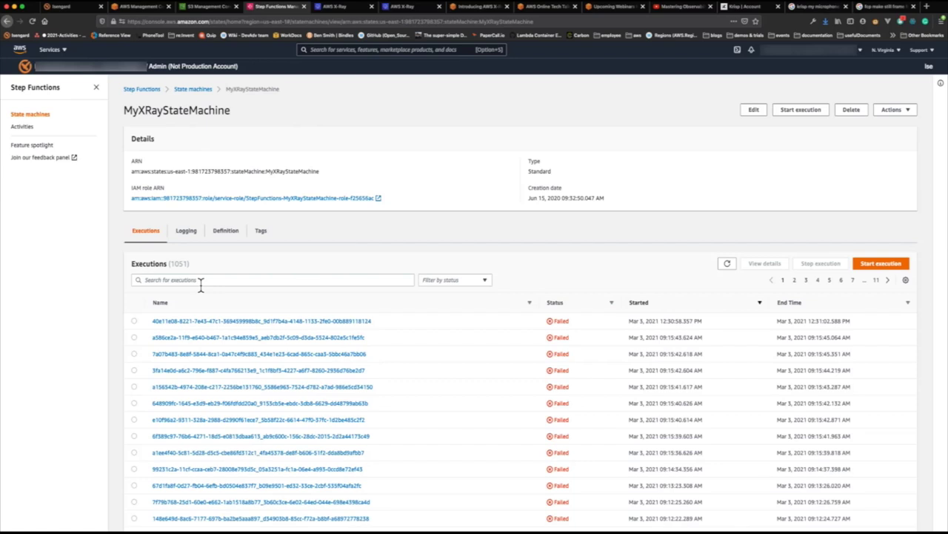
left_click(200, 280)
key("super+v")
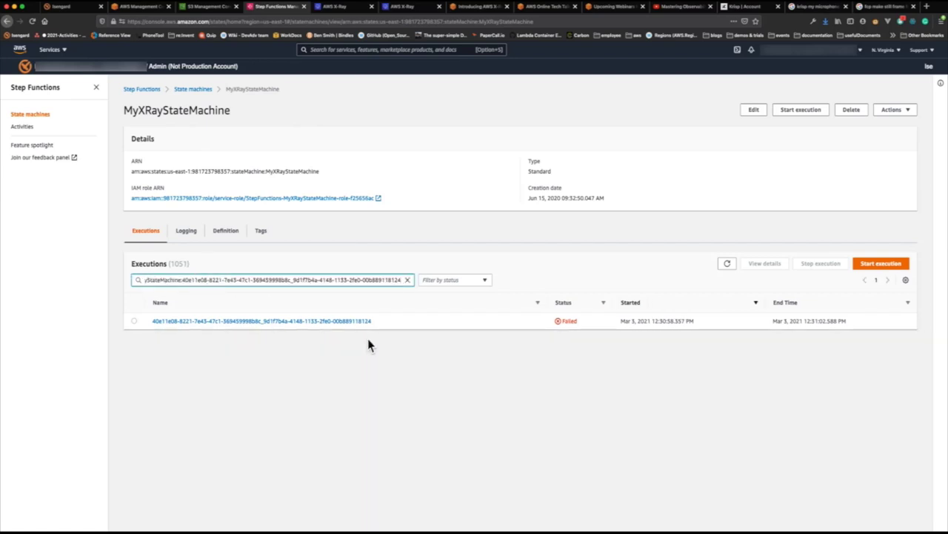
left_click(281, 322)
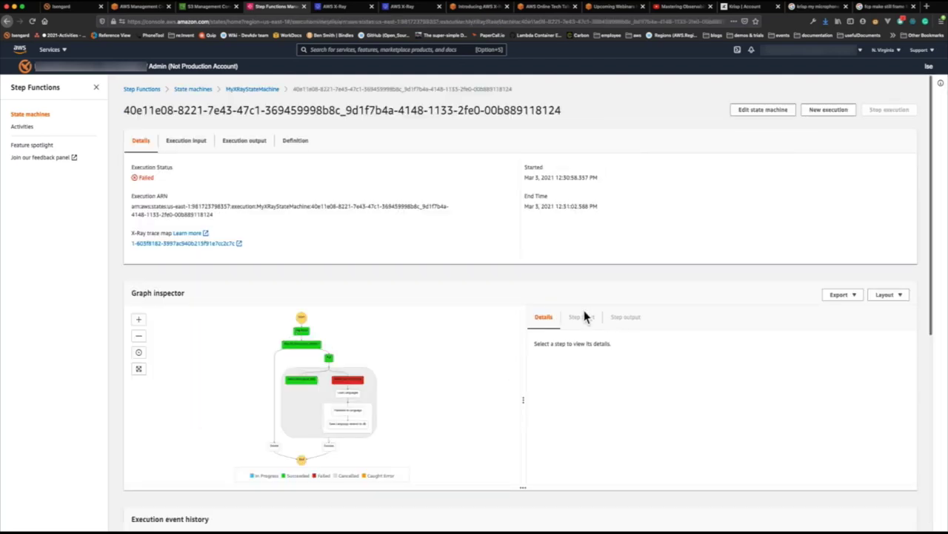
Examine the first state's step input in the execution graph and the exception of the failed "Read text from image" state
left_click(303, 333)
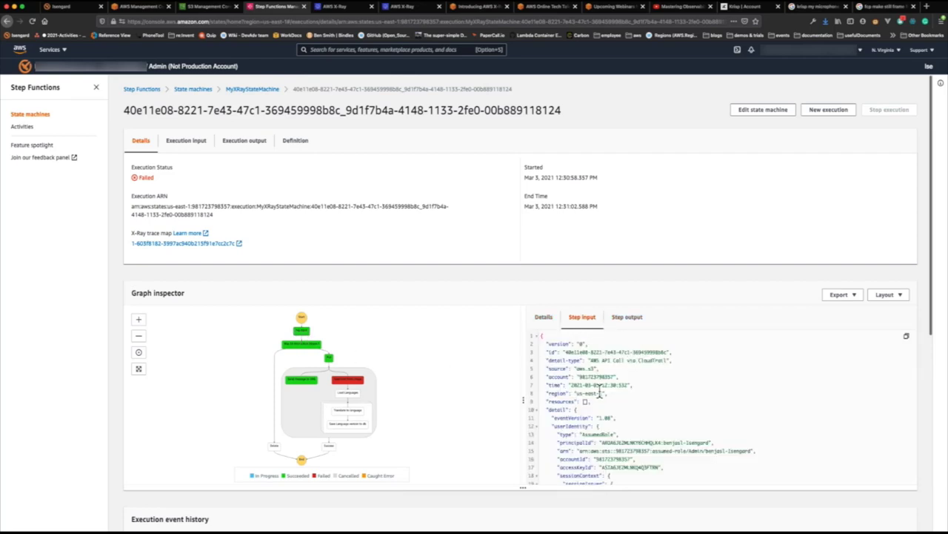
scroll(715, 398, "down", 4)
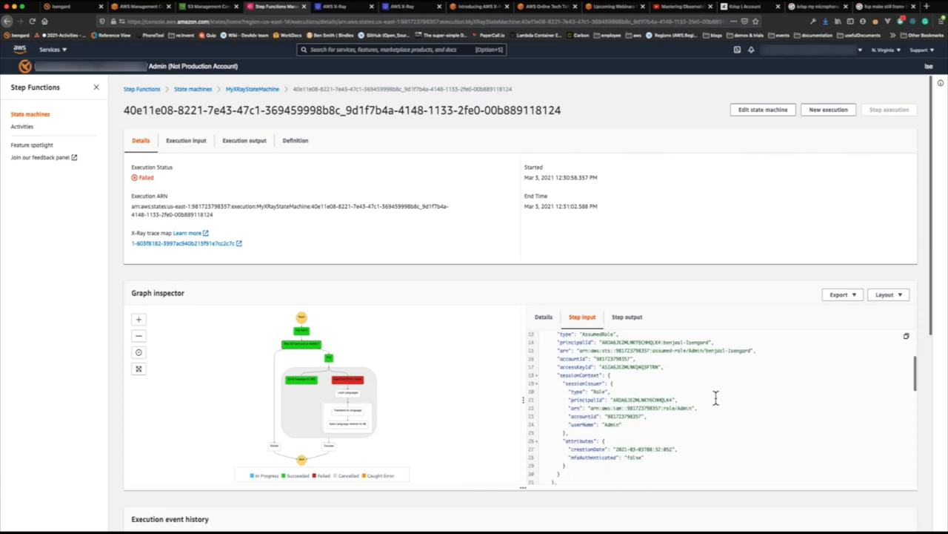
left_click(363, 386)
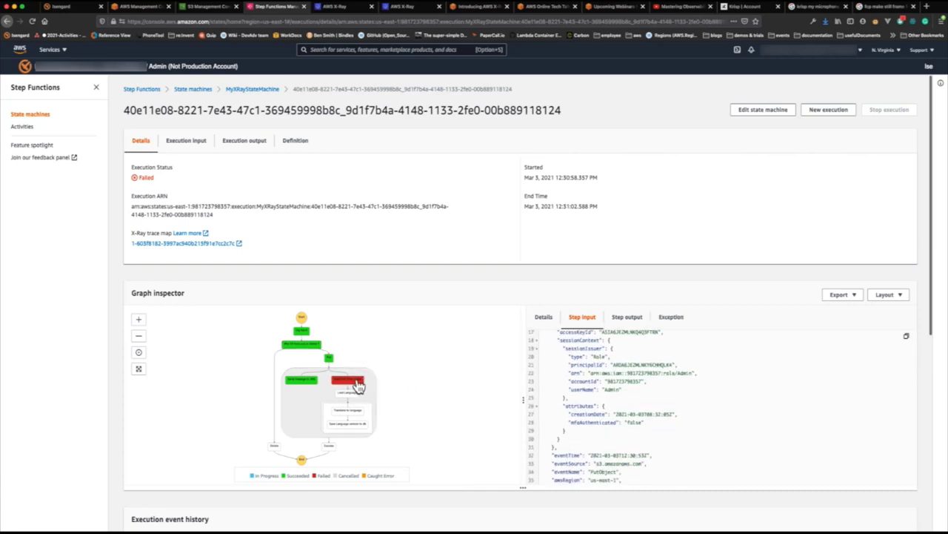
left_click(671, 318)
left_click_drag(543, 392, 837, 412)
left_click(681, 423)
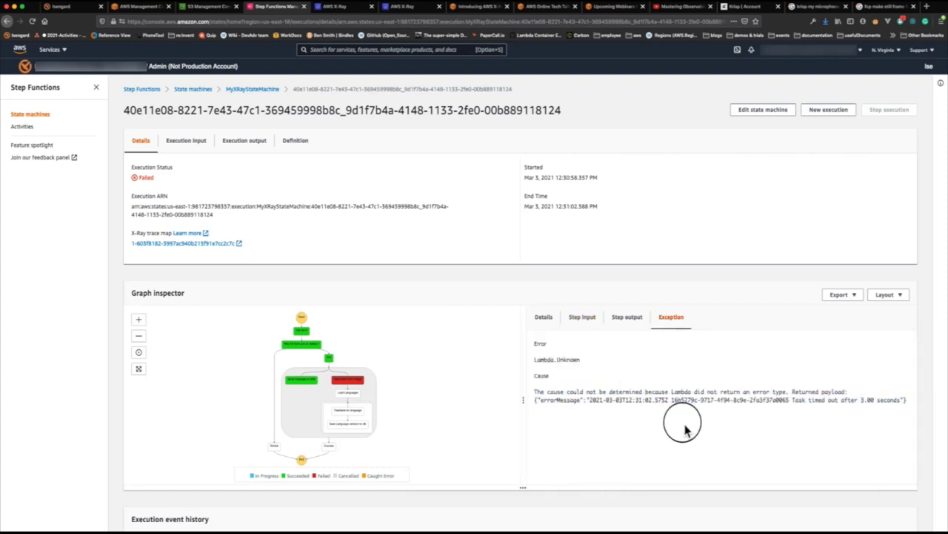
Review the failed state's step input and highlight the image's file name in the S3 object ARN under resources
left_click(582, 318)
scroll(631, 400, "down", 2)
scroll(635, 406, "down", 8)
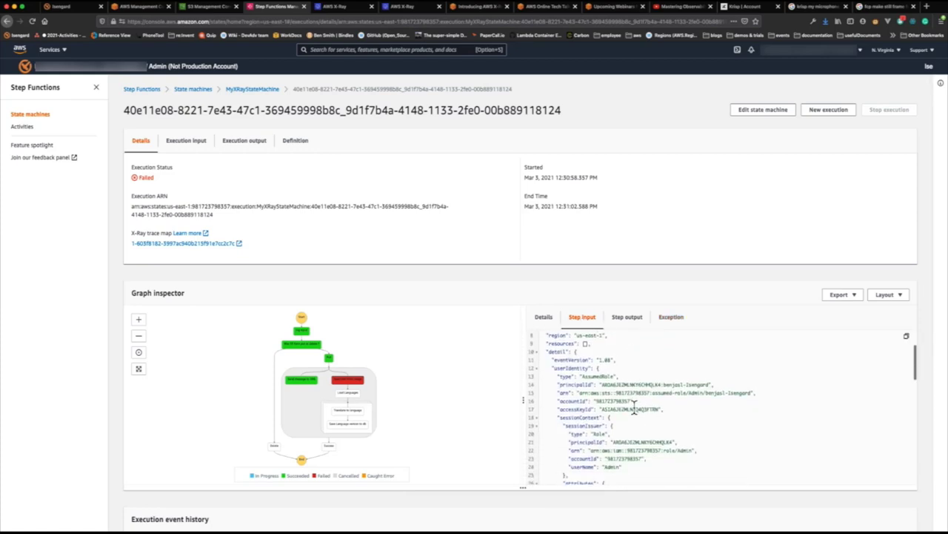
left_click_drag(669, 339, 670, 364)
left_click(670, 365)
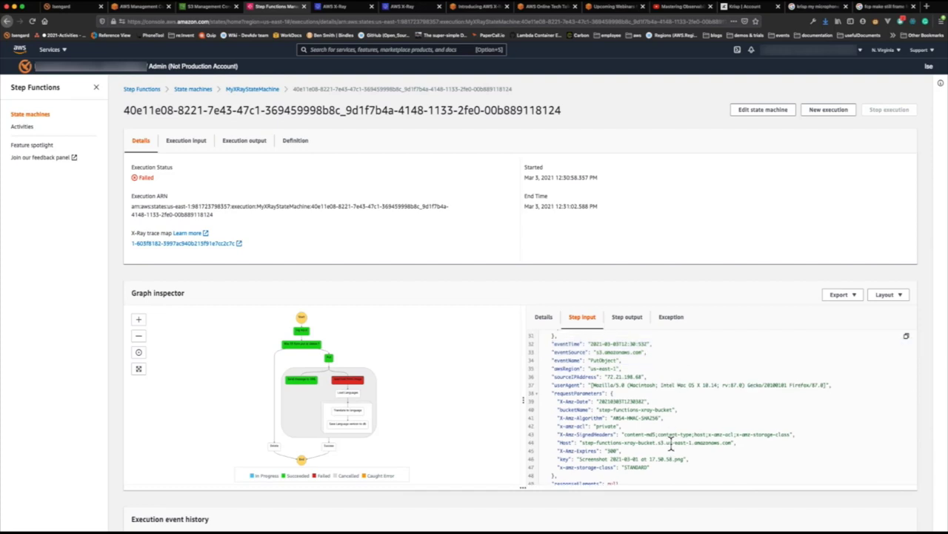
scroll(657, 435, "down", 5)
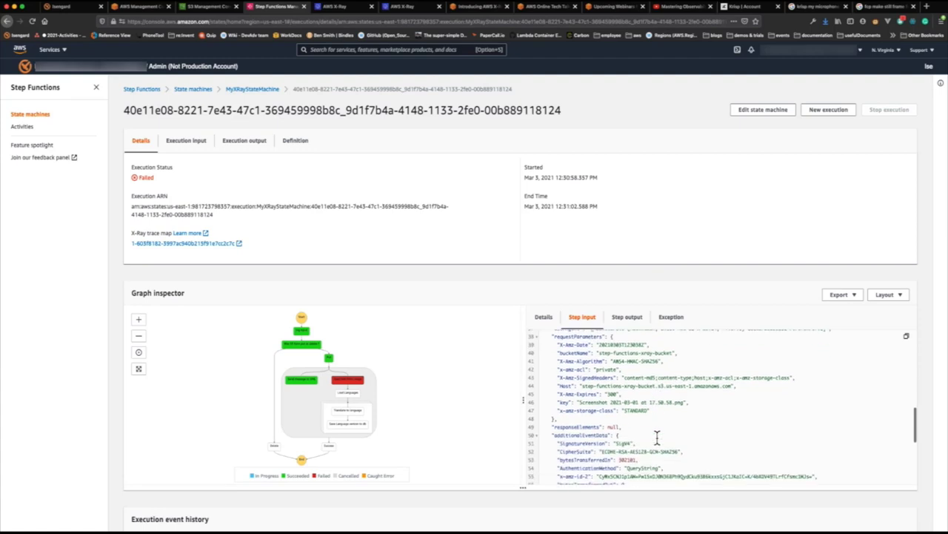
scroll(660, 439, "down", 2)
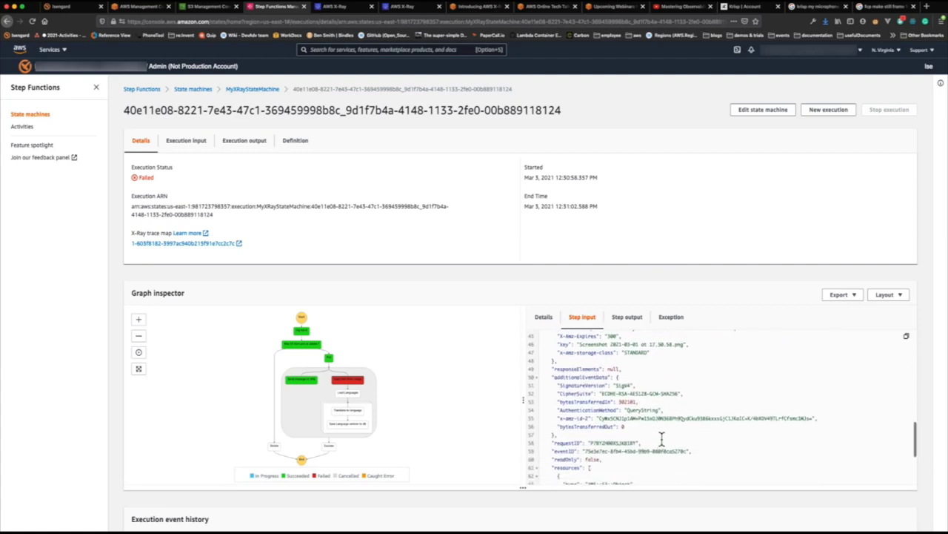
scroll(663, 440, "down", 3)
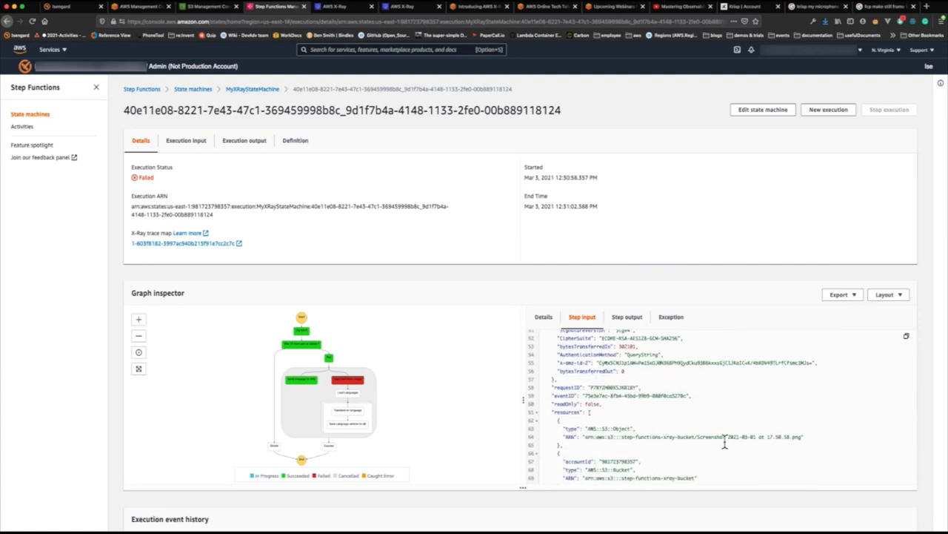
left_click_drag(697, 438, 802, 437)
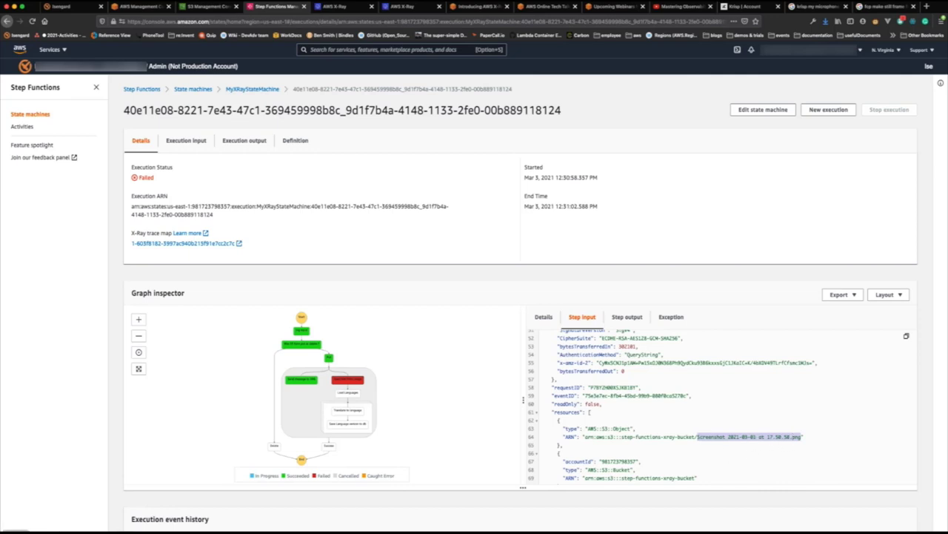
Switch to Finder, view Screenshot 2021-03-01 at 17.50.58 copy 2.png from the example-images folder, and close the image and folder windows
key("super+Tab")
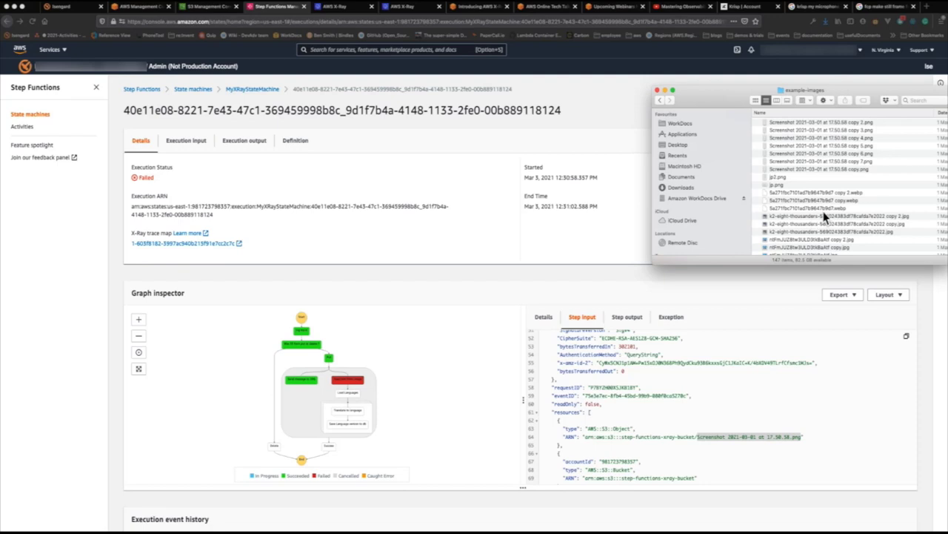
left_click(838, 123)
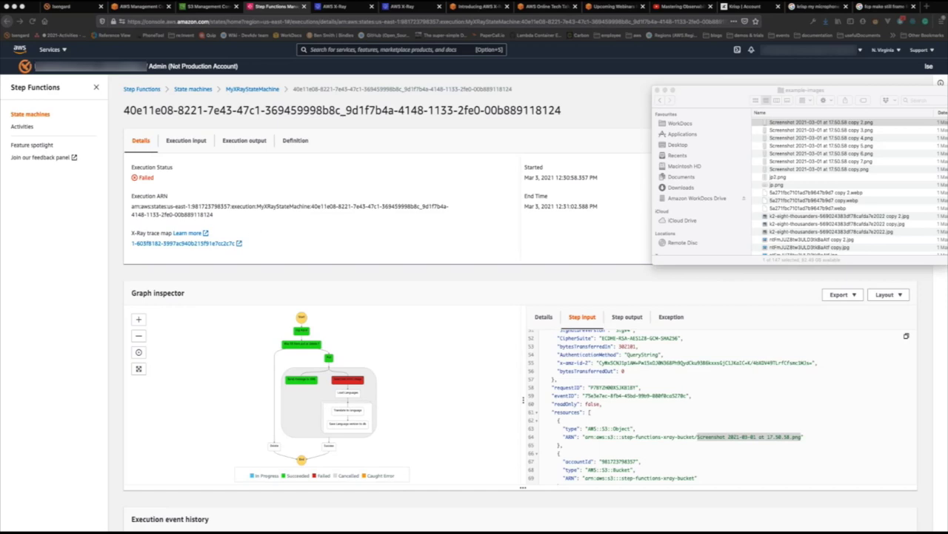
left_click_drag(265, 165, 626, 74)
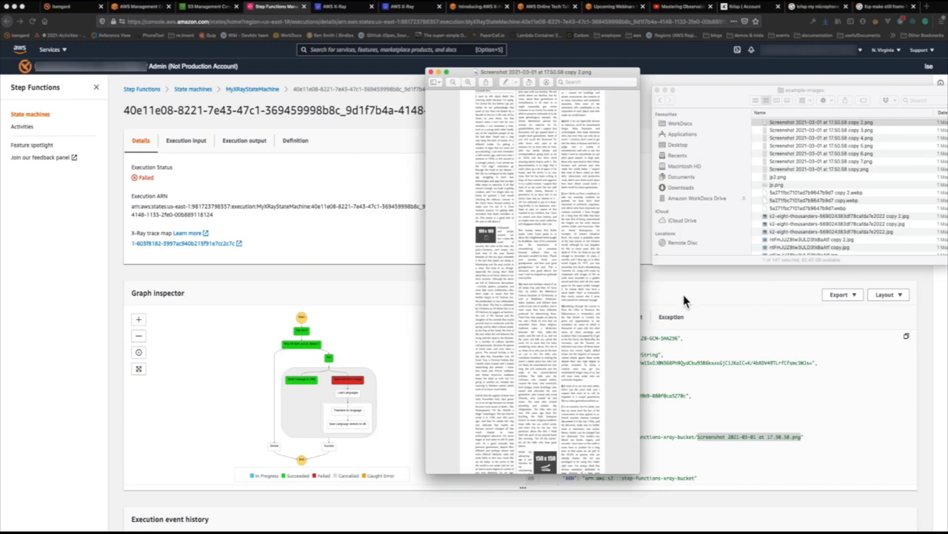
left_click(431, 72)
left_click(475, 73)
left_click(657, 91)
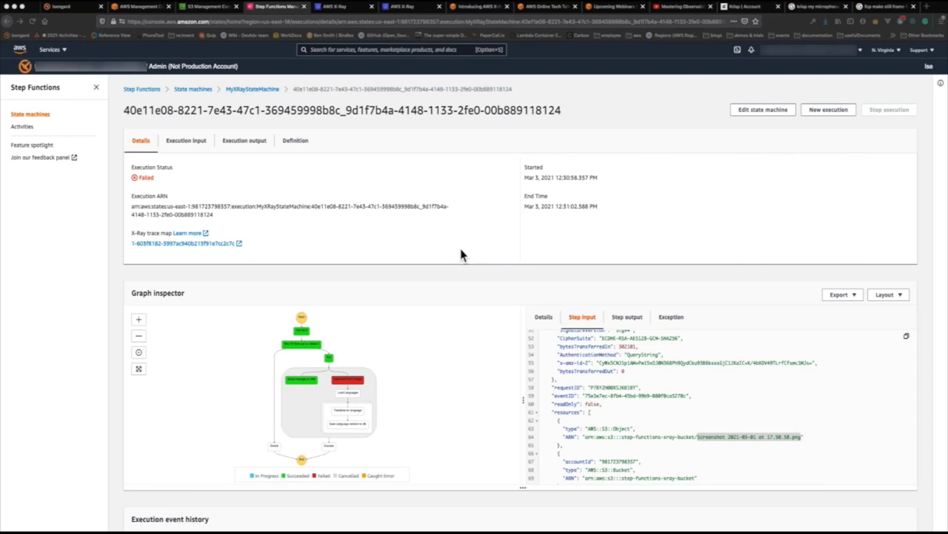
Open the X-Ray trace map linked from the failed execution's details
left_click(178, 245)
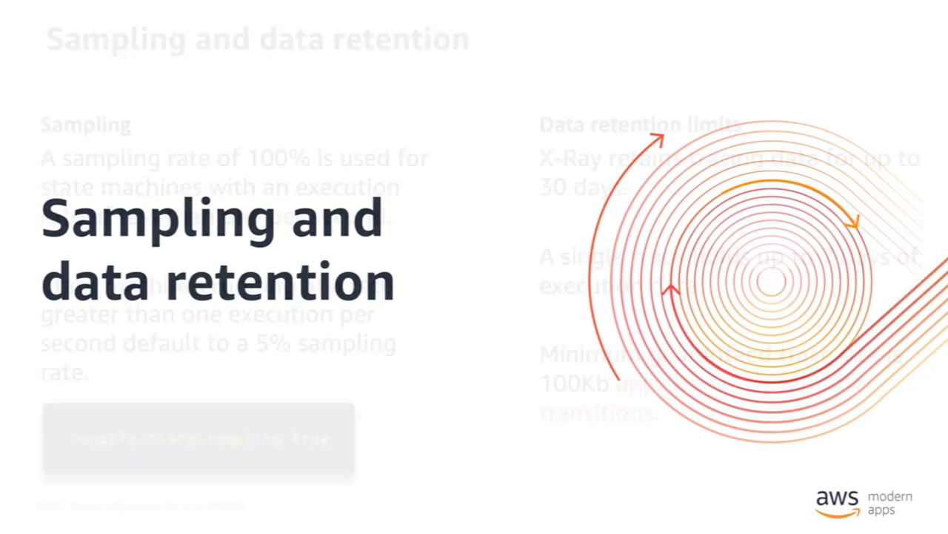
key("Right")
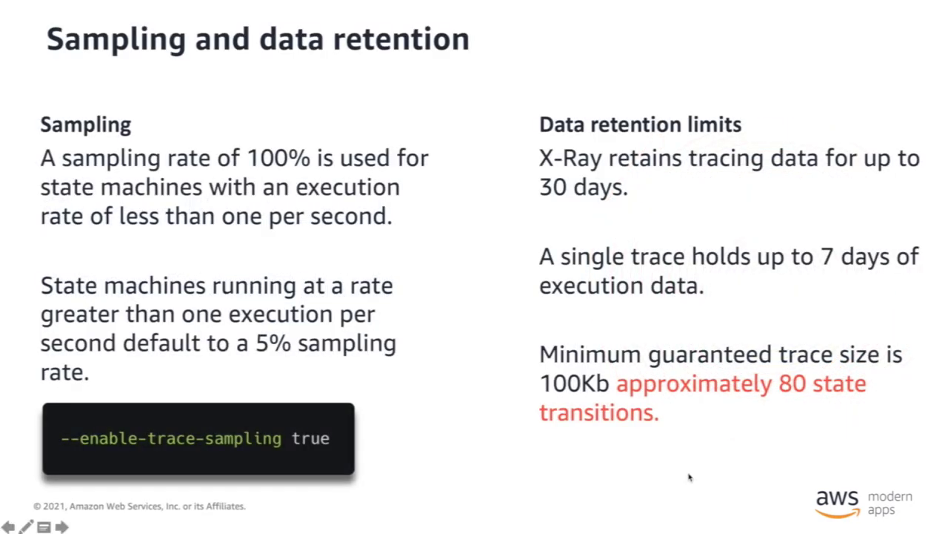